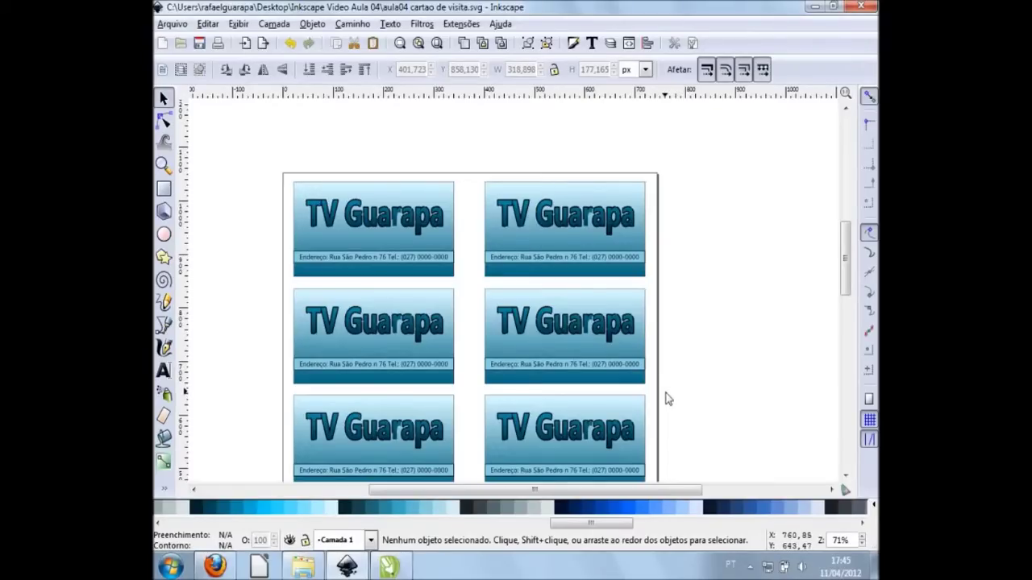
Export only the top-left card as cartao01.png, overwrite the old file, and open its folder.
click(391, 566)
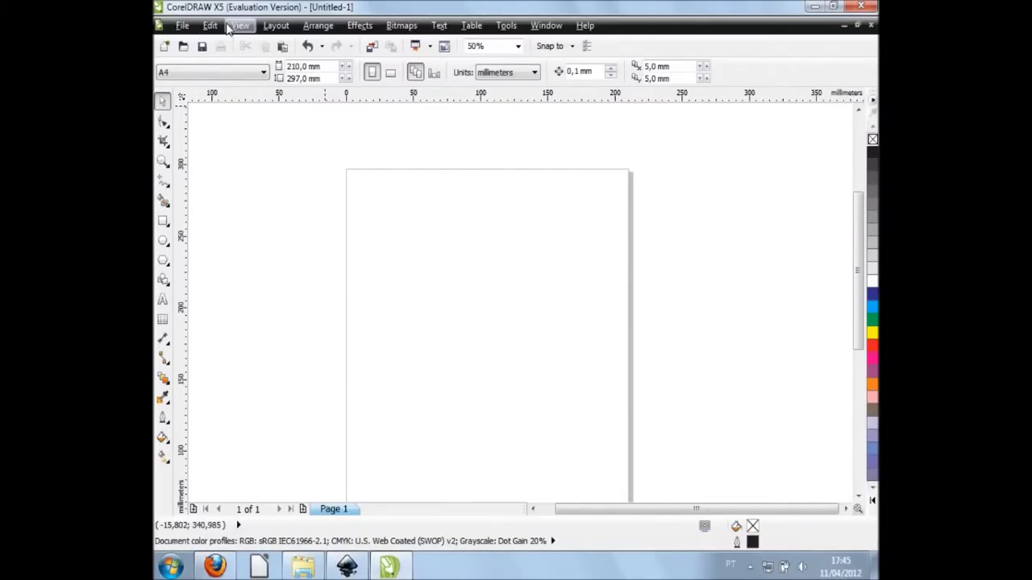
click(345, 567)
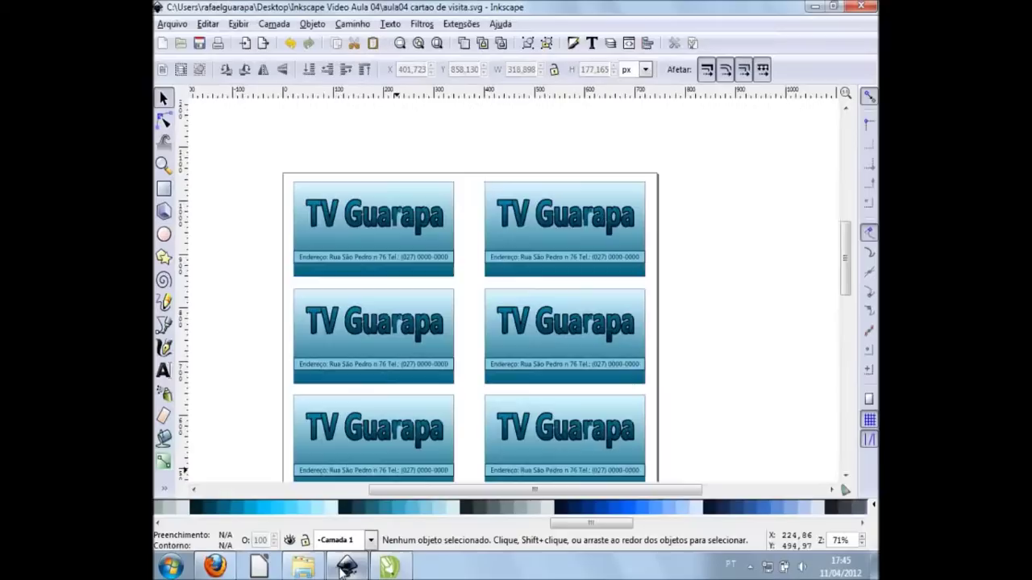
drag(251, 143, 479, 303)
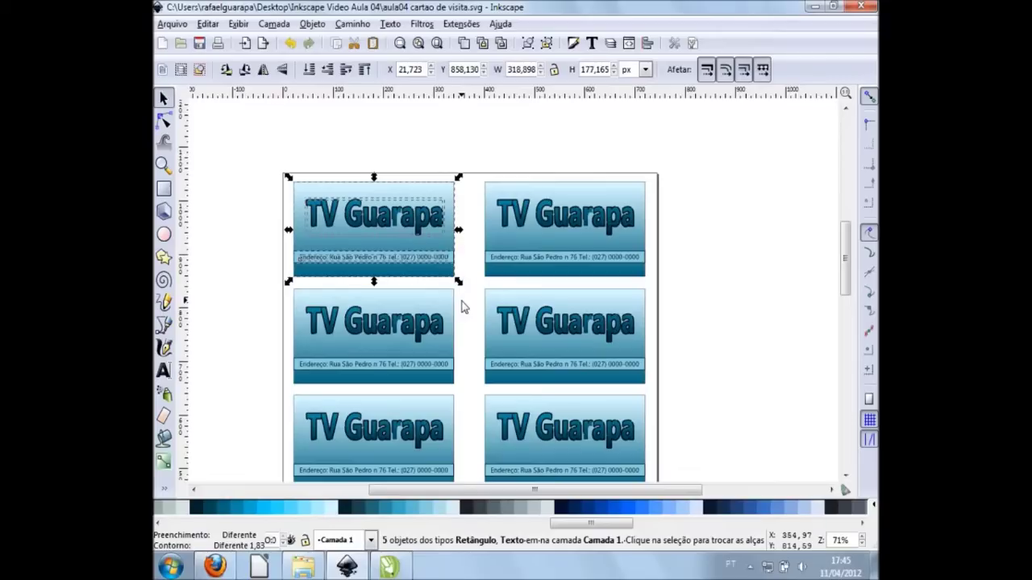
click(173, 24)
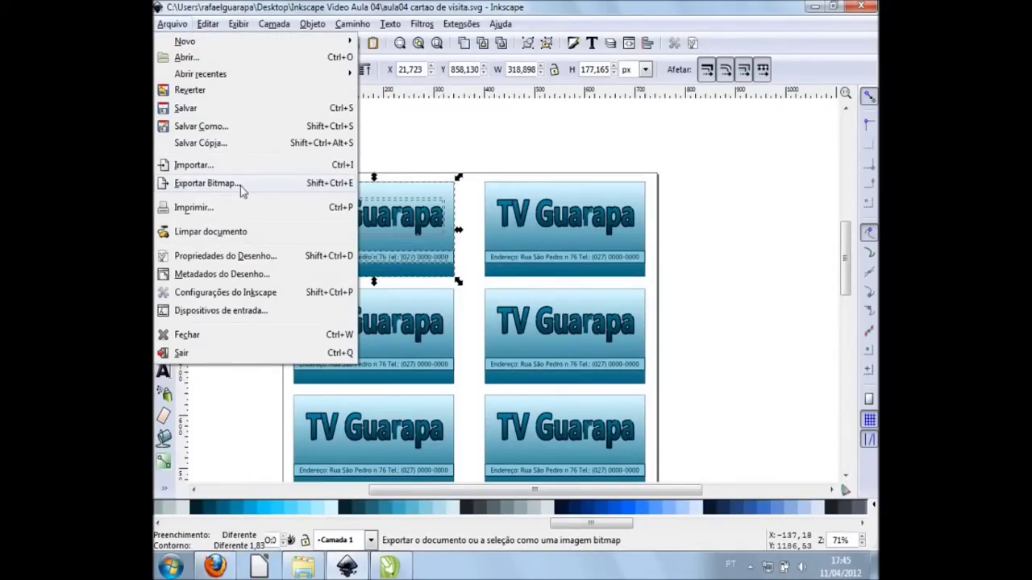
click(240, 185)
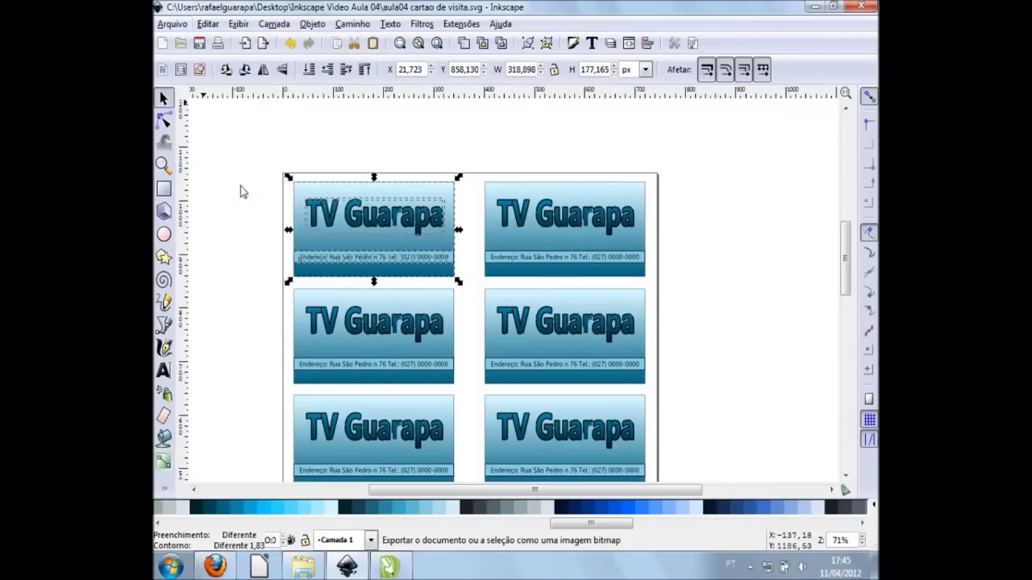
triple_click(309, 242)
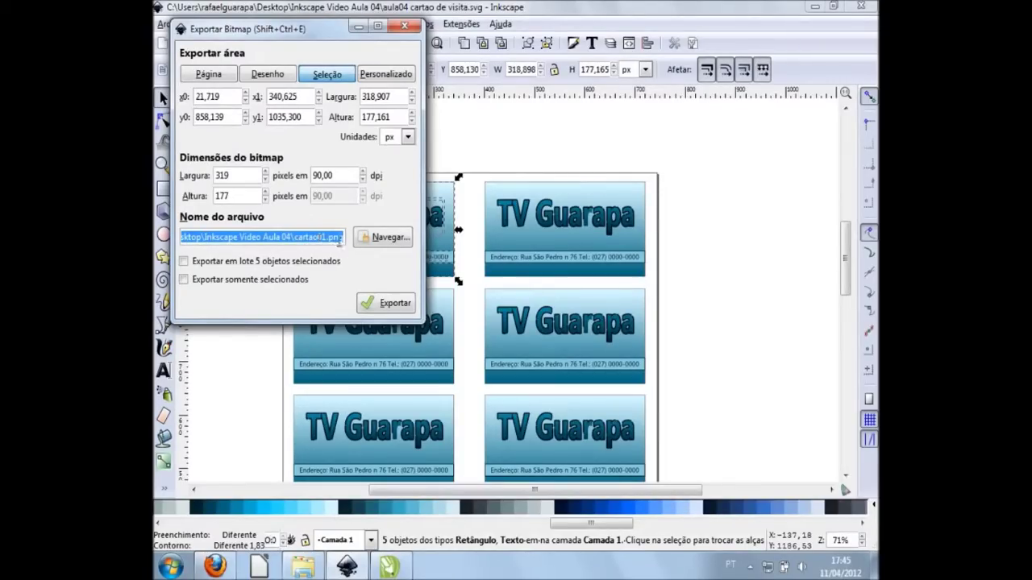
click(231, 284)
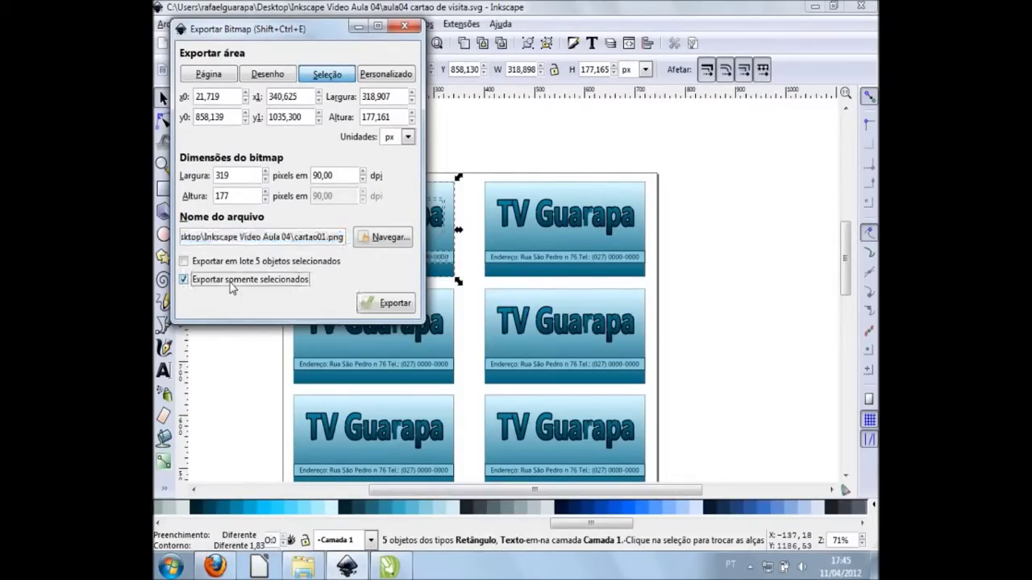
click(381, 304)
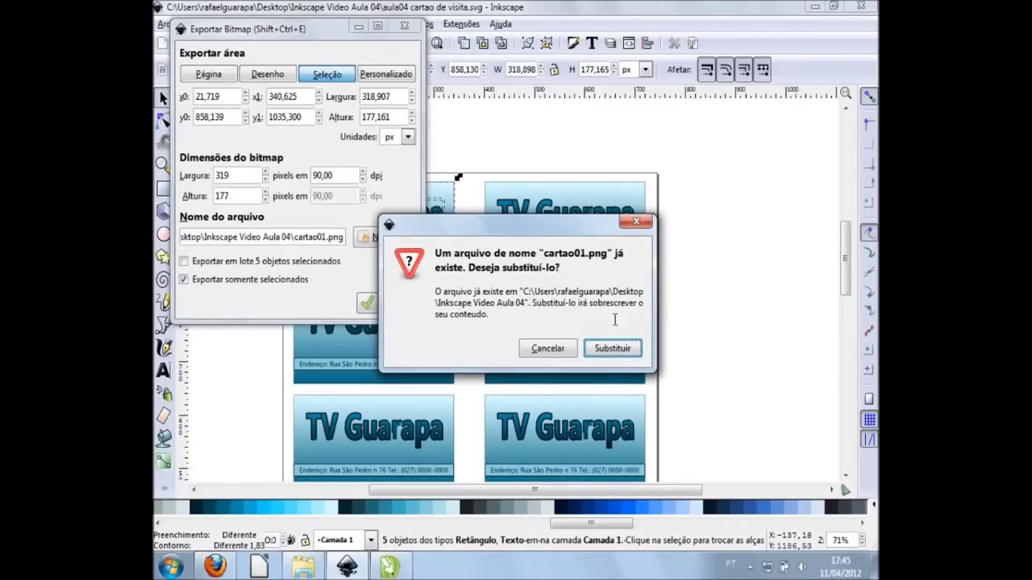
click(612, 349)
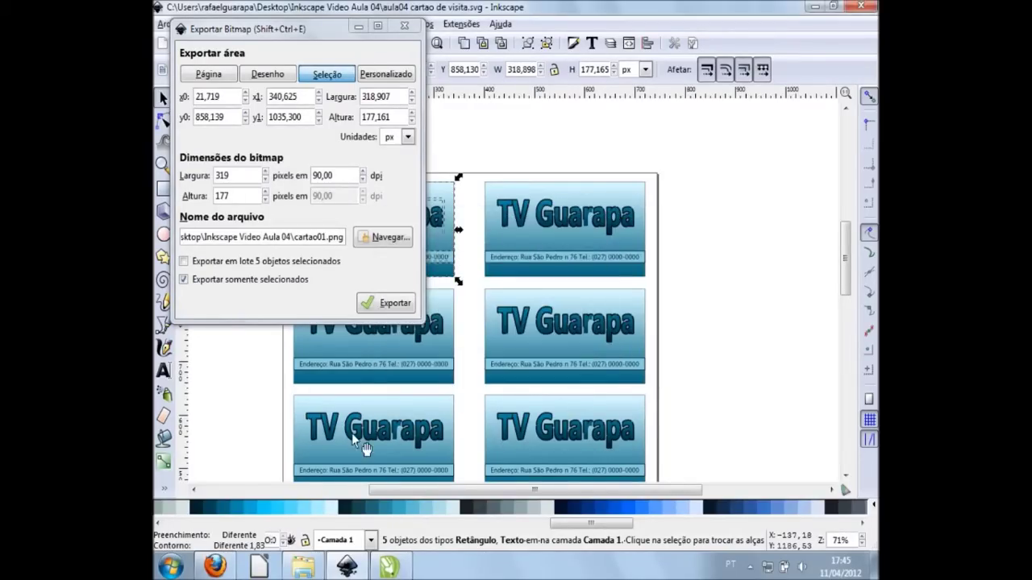
click(304, 569)
Preview cartao01.png in Windows Photo Viewer, then bring the blank CorelDRAW document forward.
click(385, 153)
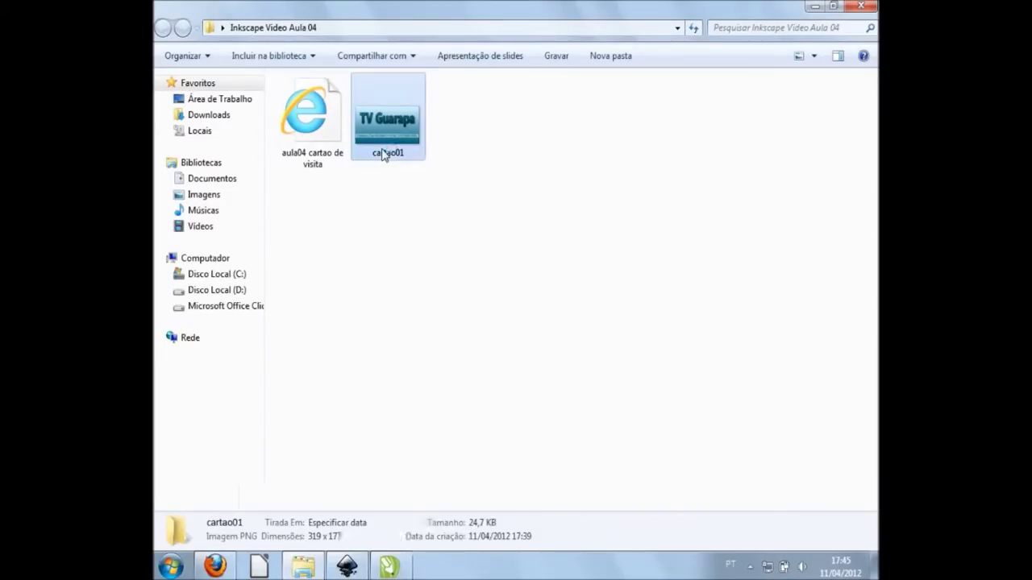
double_click(384, 154)
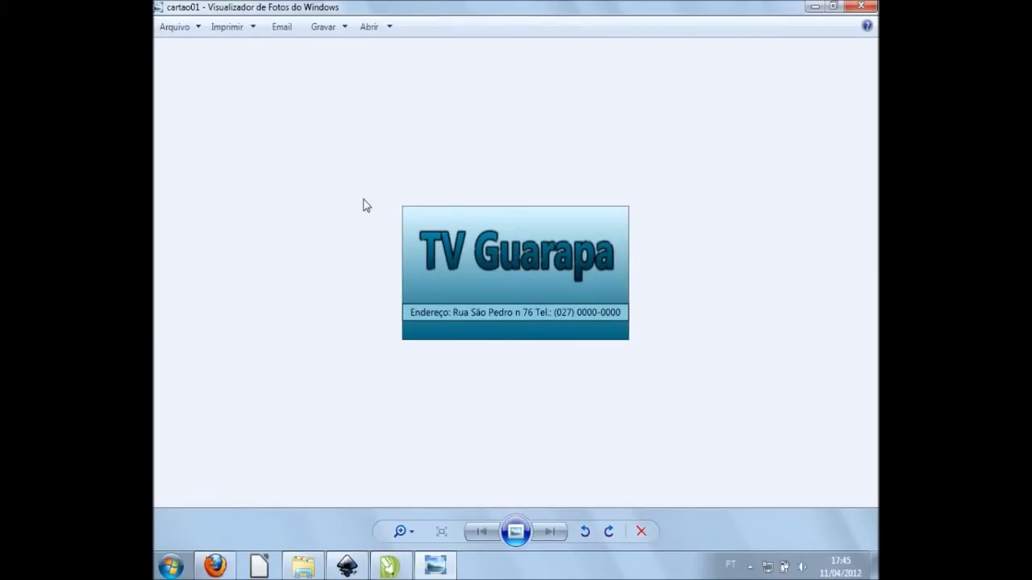
click(862, 6)
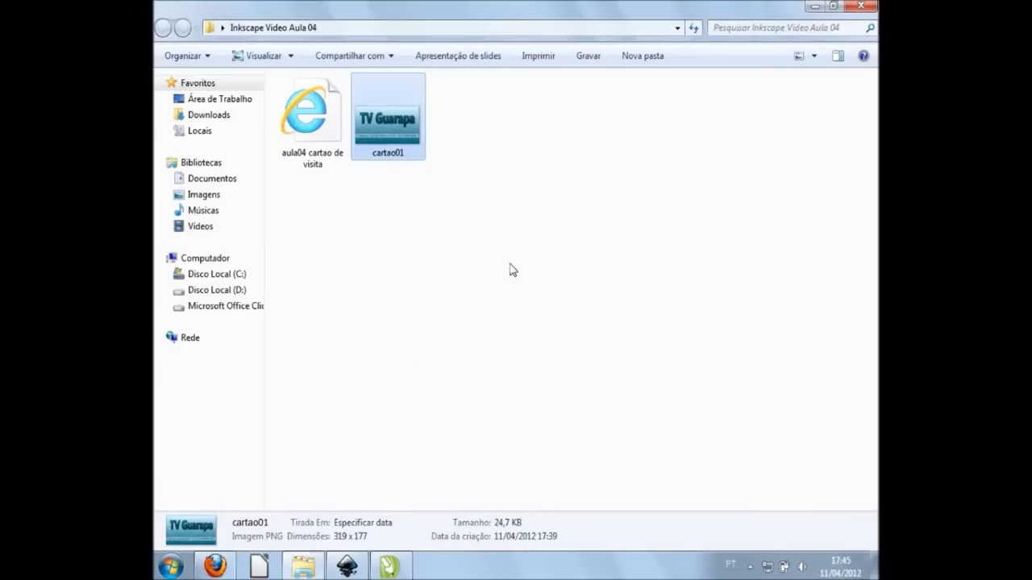
click(403, 568)
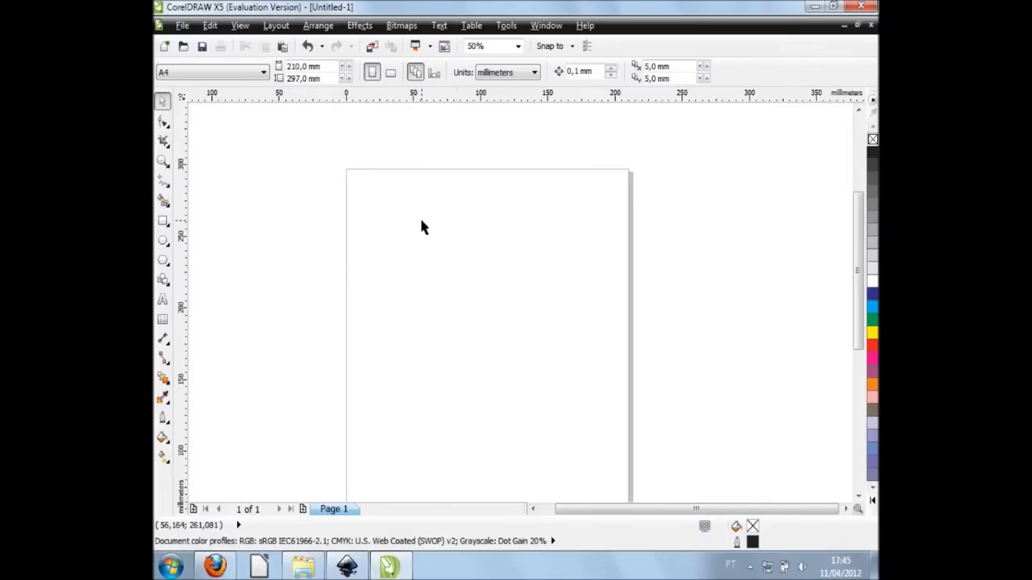
Import cartao01.png into CorelDRAW and move it to the A4 page's top-left corner.
click(182, 26)
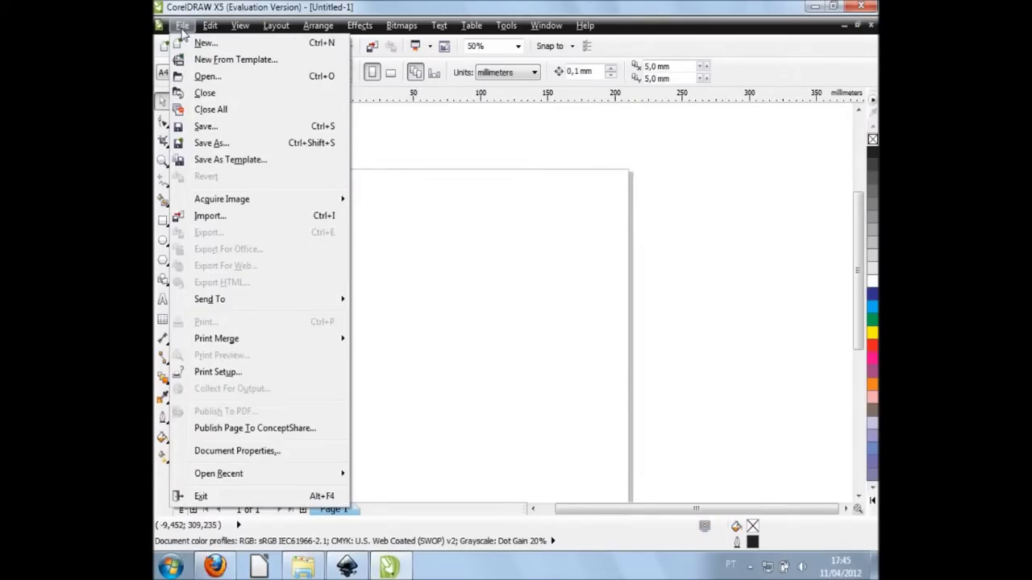
click(238, 216)
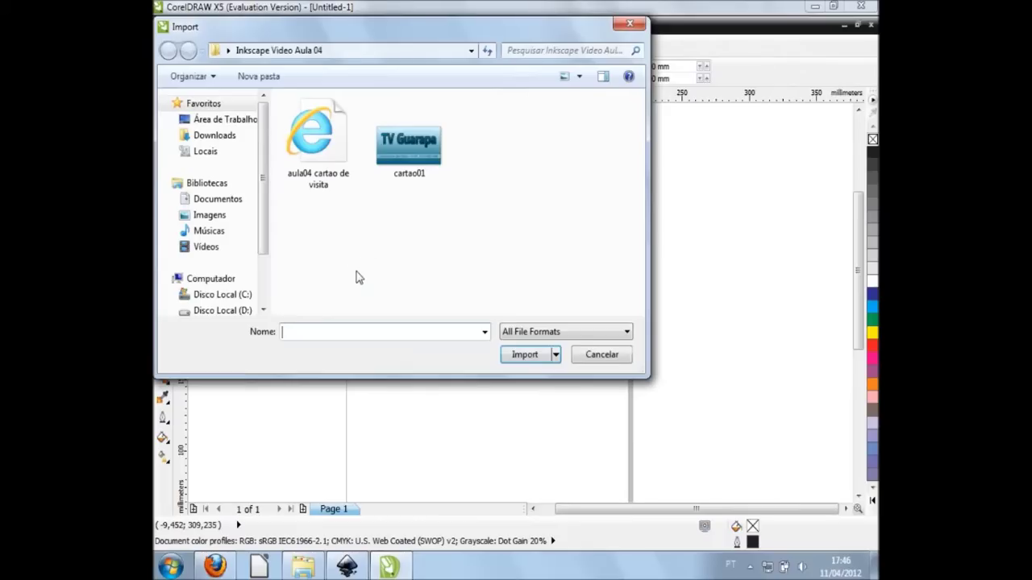
click(419, 145)
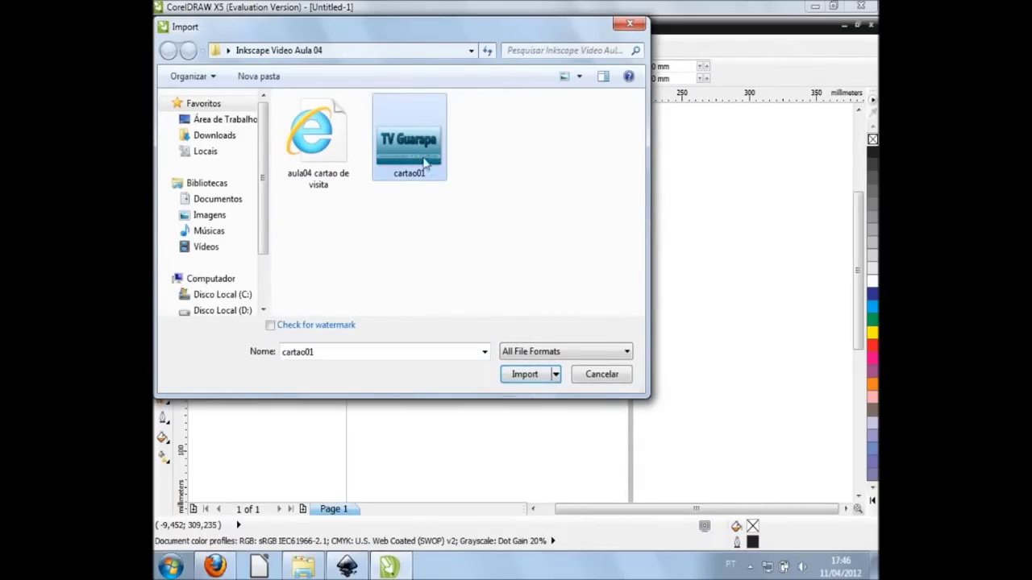
click(535, 376)
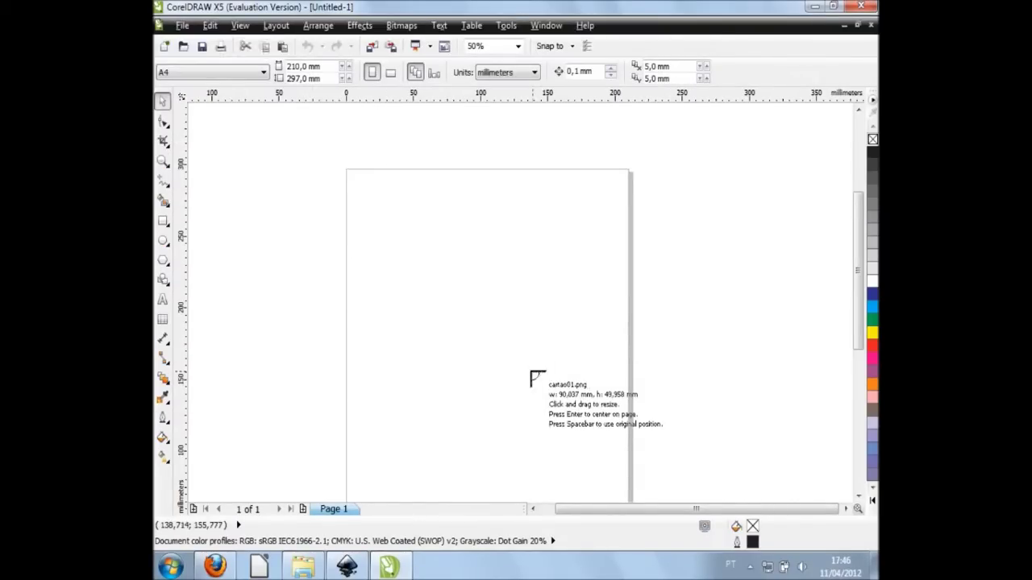
click(375, 205)
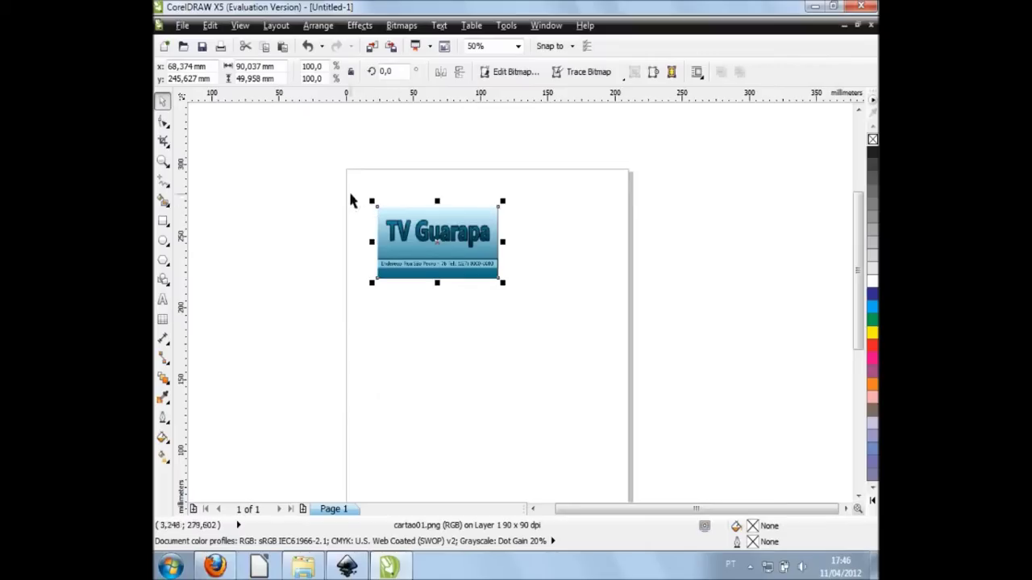
drag(407, 251, 381, 213)
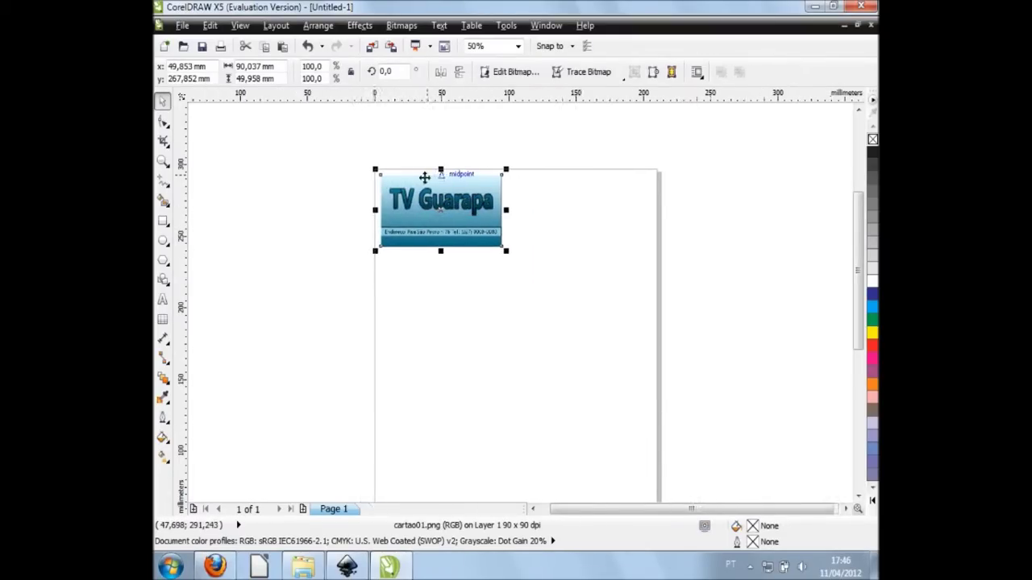
Zoom in and cycle the card image between scaling and rotating handles, then reselect it.
scroll(424, 172, up, 1)
scroll(424, 172, up, 1)
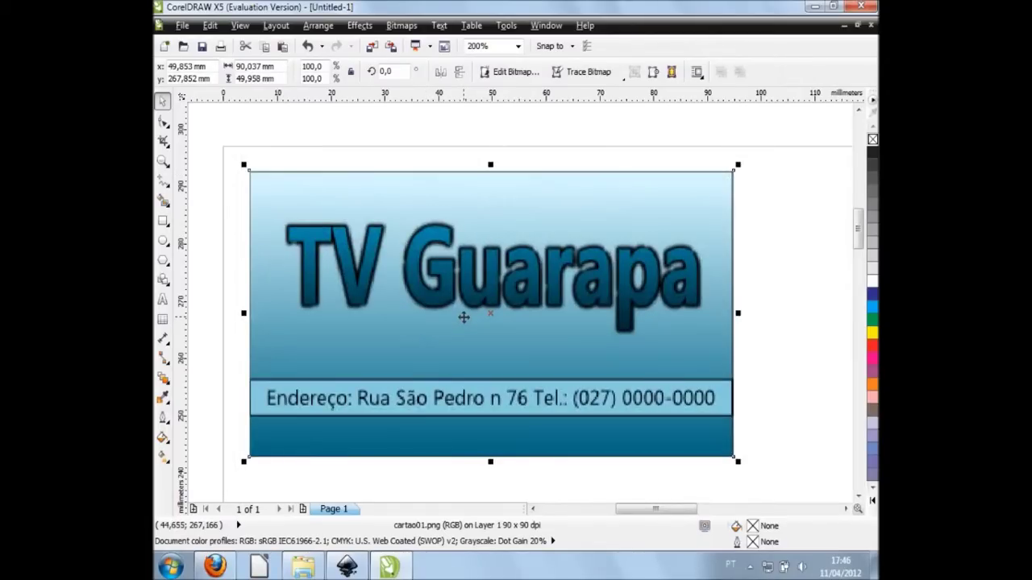
click(401, 301)
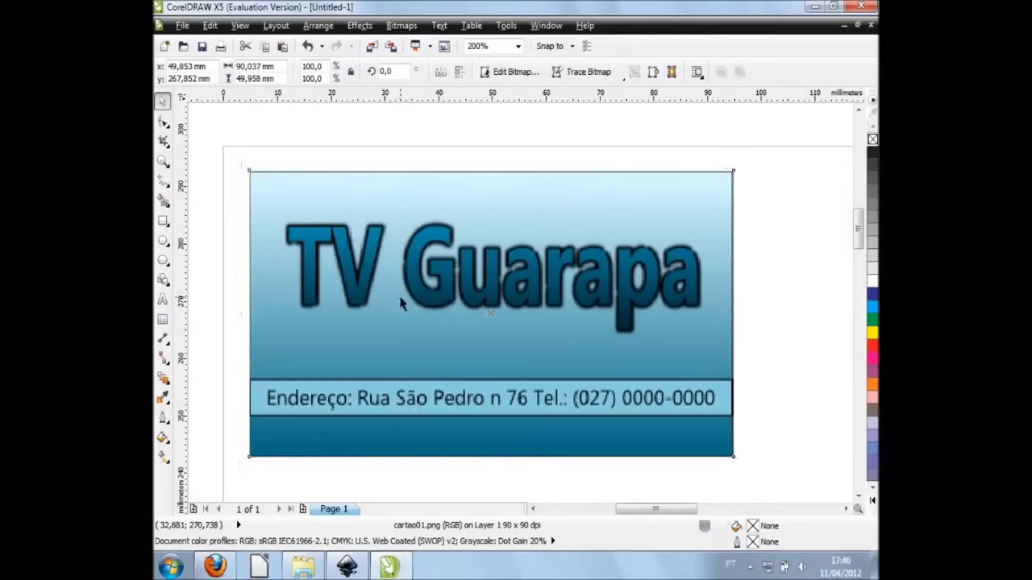
click(401, 302)
click(436, 278)
click(449, 290)
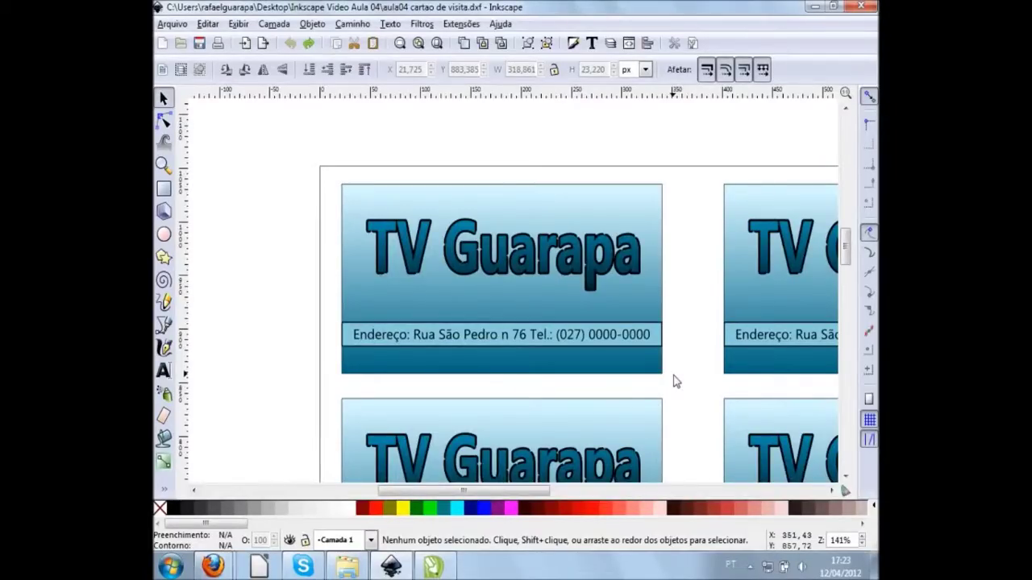
click(433, 567)
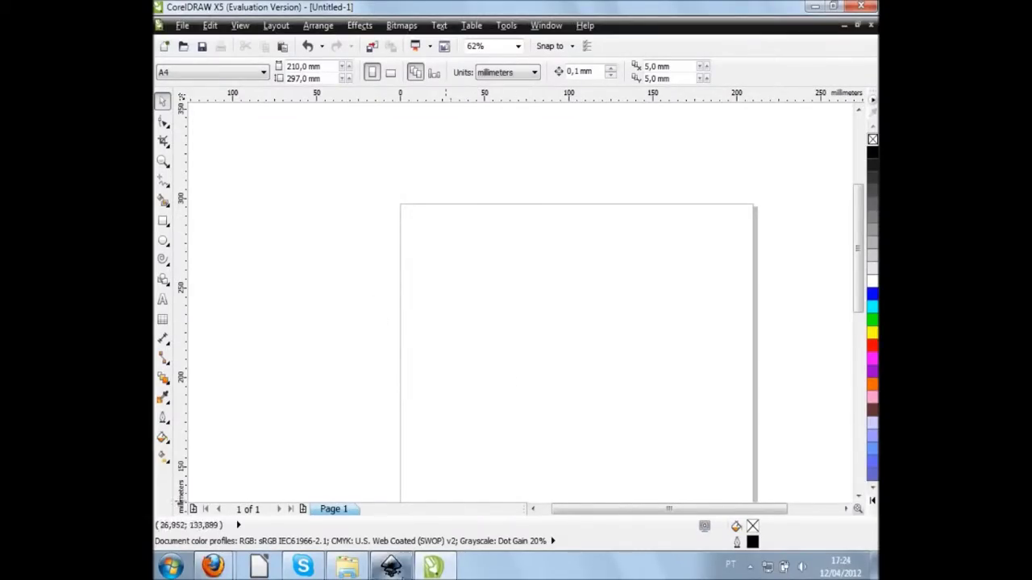
click(391, 567)
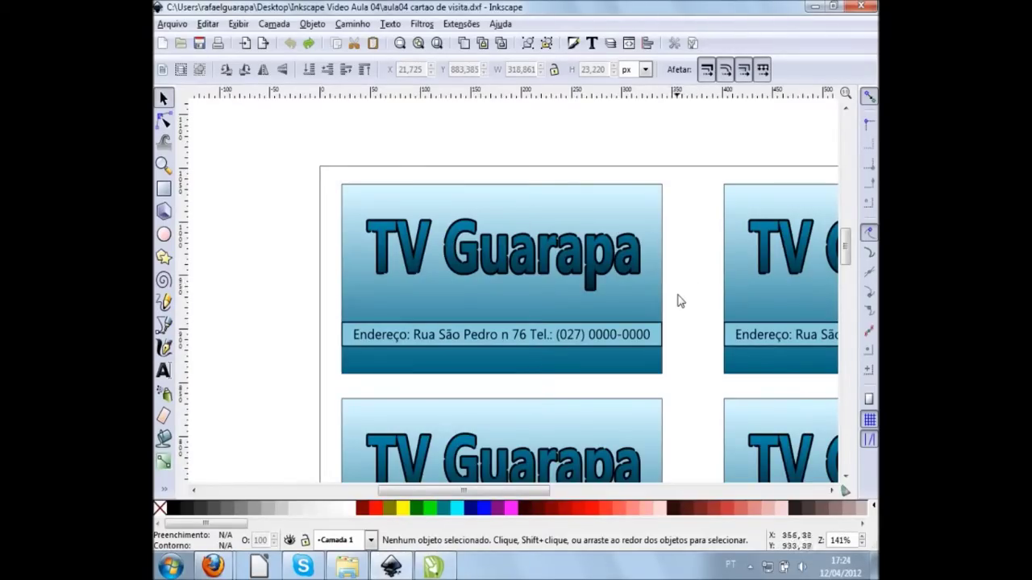
scroll(675, 299, right, 1)
scroll(673, 297, right, 2)
scroll(672, 297, right, 2)
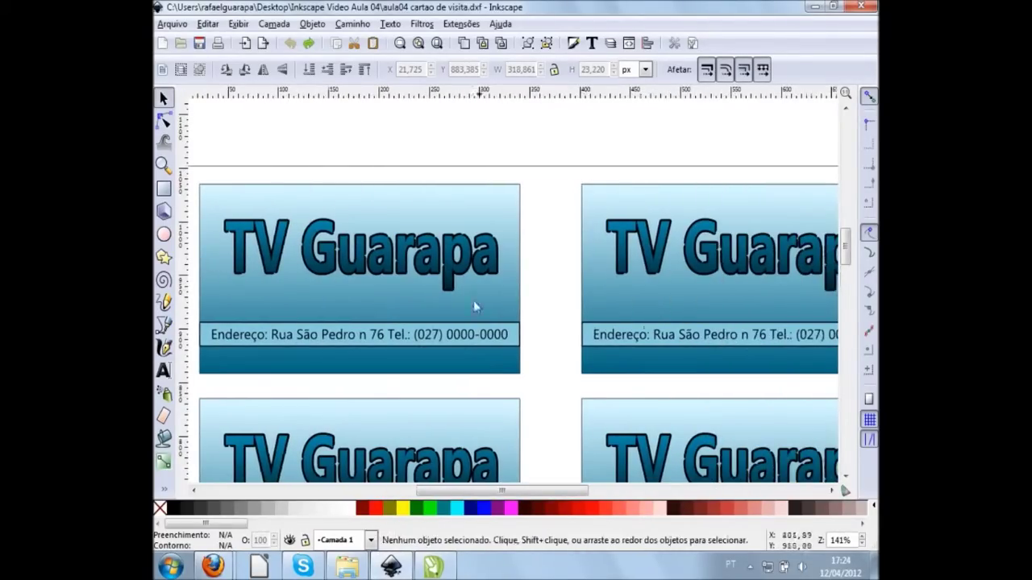
Undo the title nudge and delete the outlined TV Guarapa title copy, then glance at CorelDRAW.
mouse_move(413, 263)
mouse_down()
mouse_move(441, 266)
mouse_move(538, 168)
mouse_up()
click(347, 256)
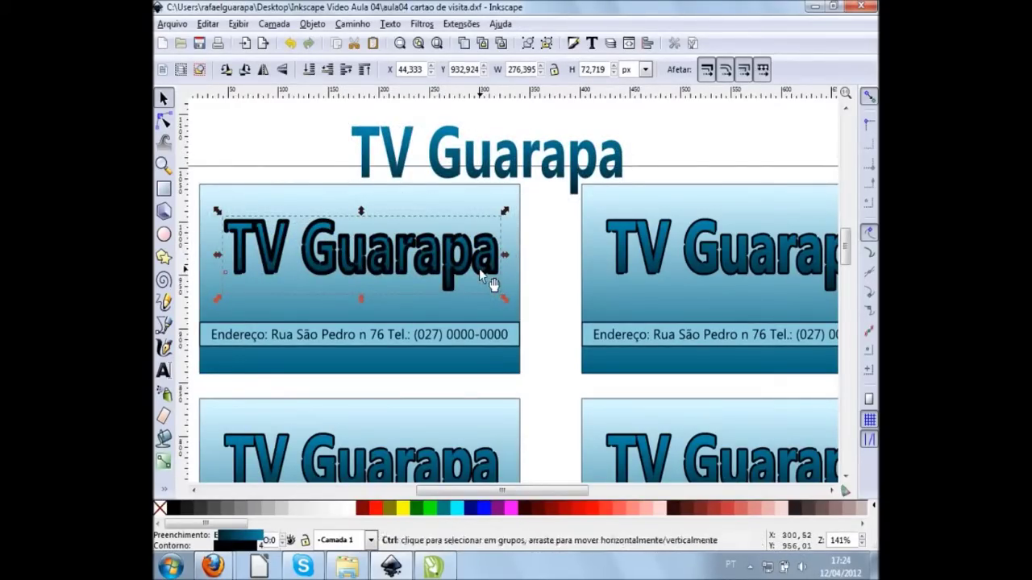
key(ctrl+z)
key(Delete)
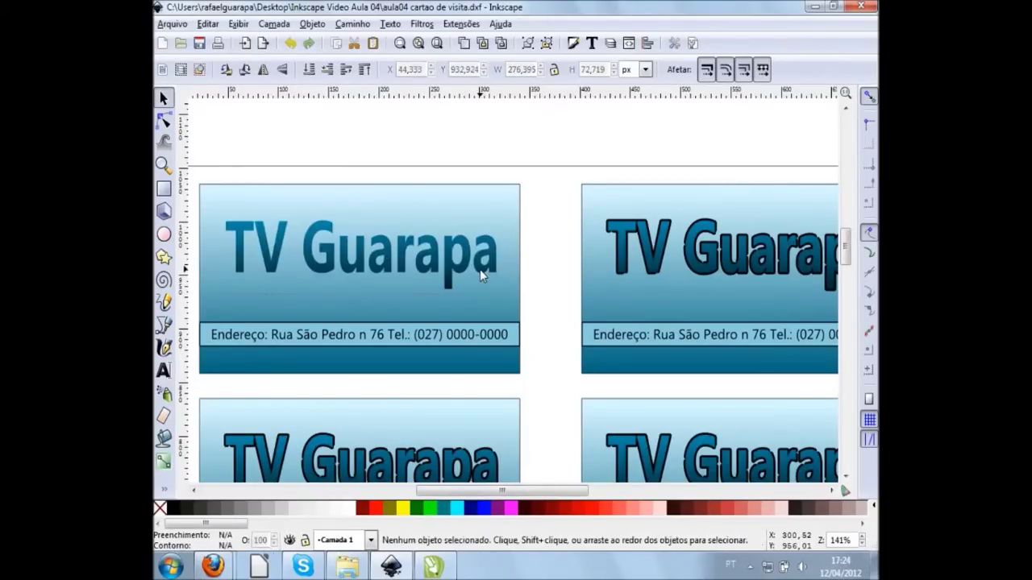
scroll(534, 325, left, 2)
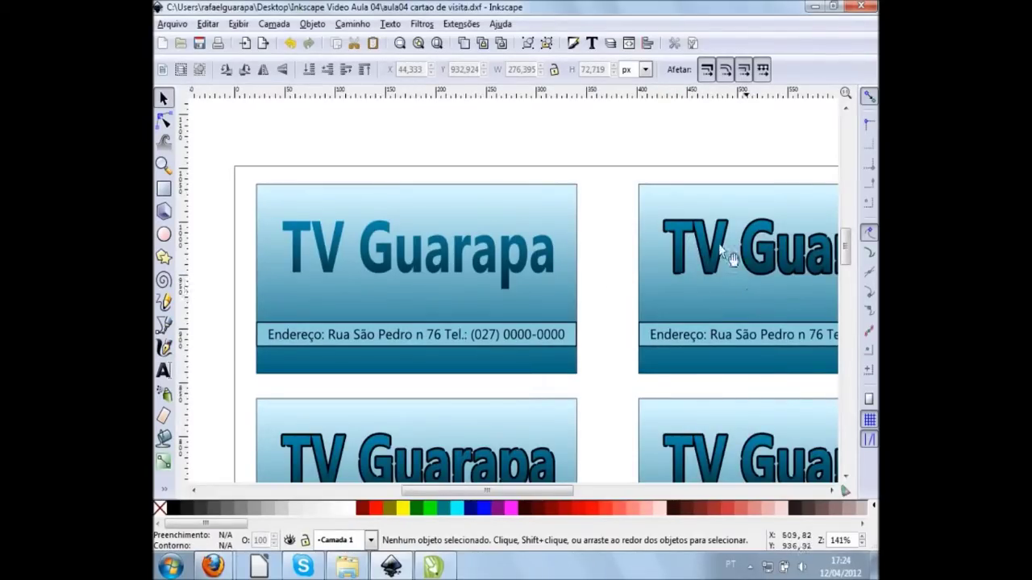
click(449, 571)
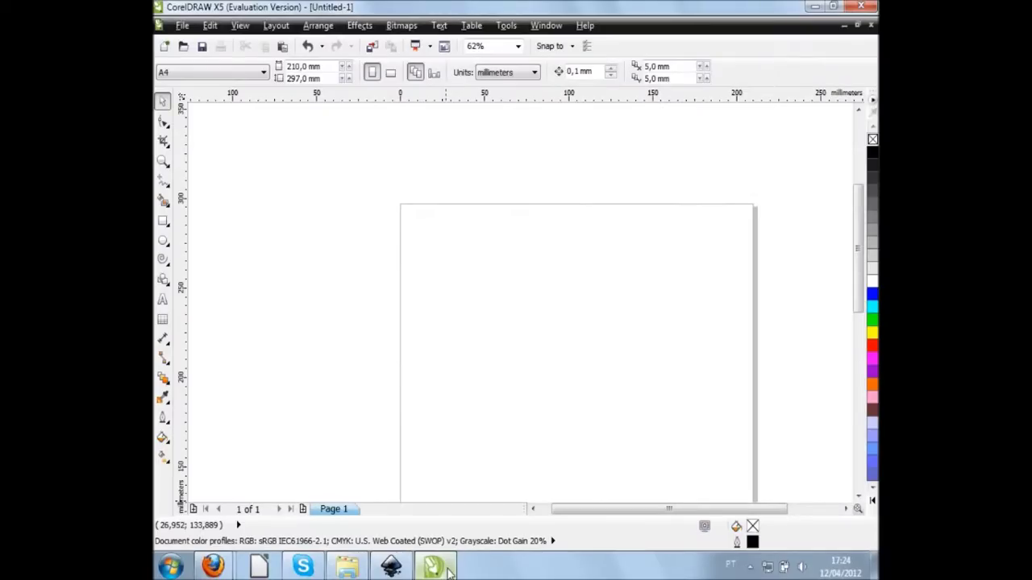
click(391, 567)
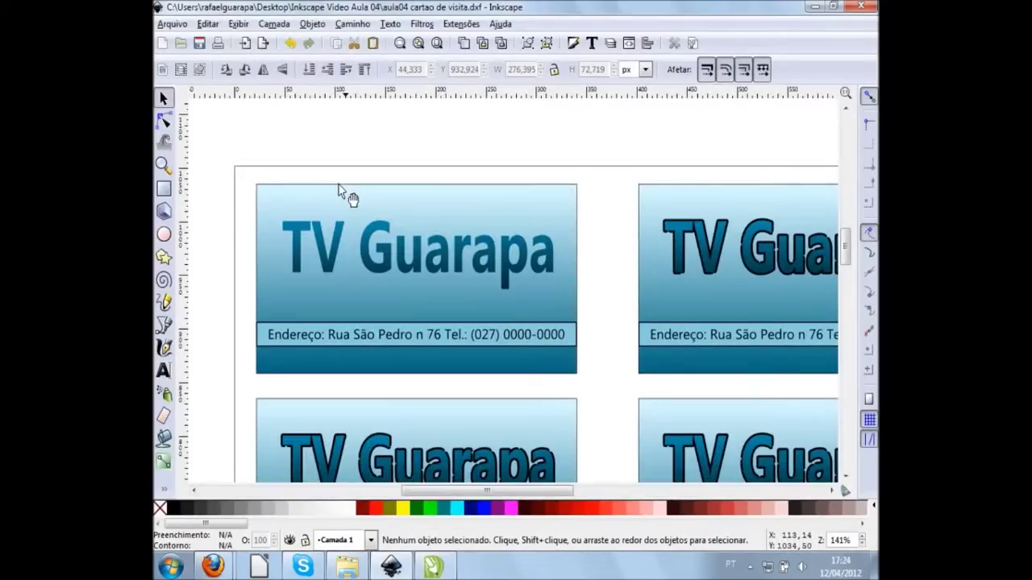
Save the card sheet as Portable Document Format (*.pdf) to reach the PDF options.
click(170, 26)
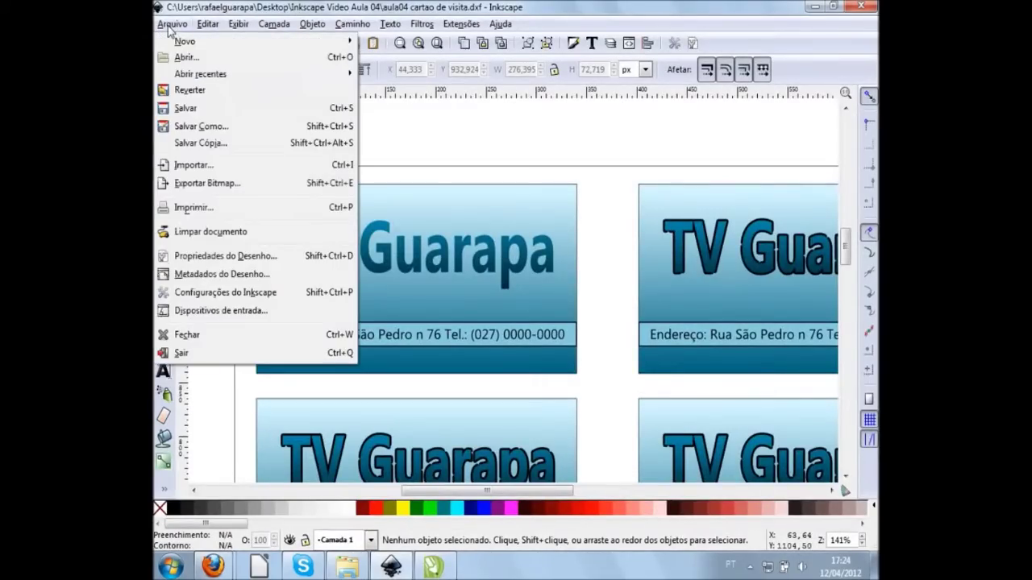
click(201, 126)
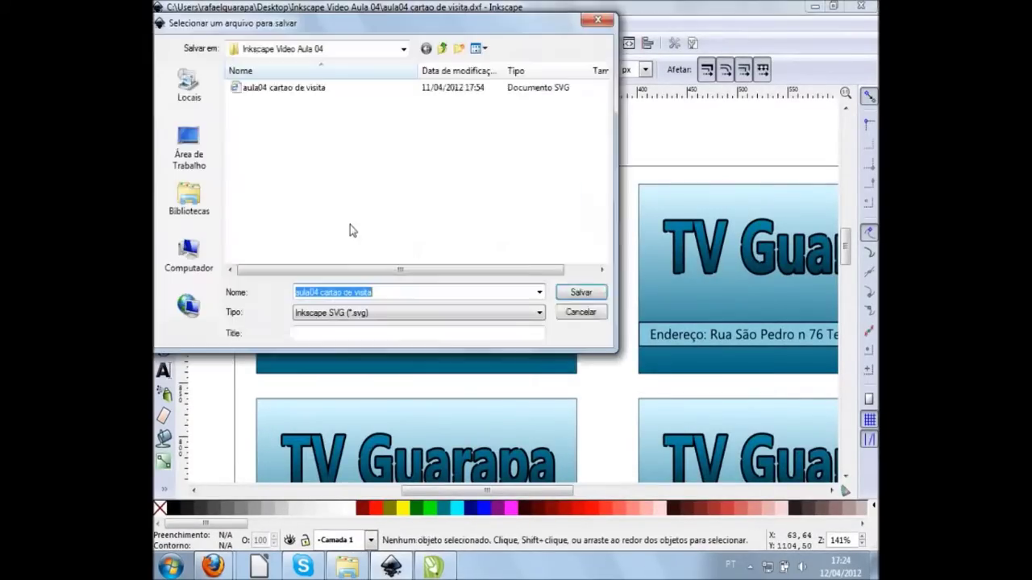
click(435, 319)
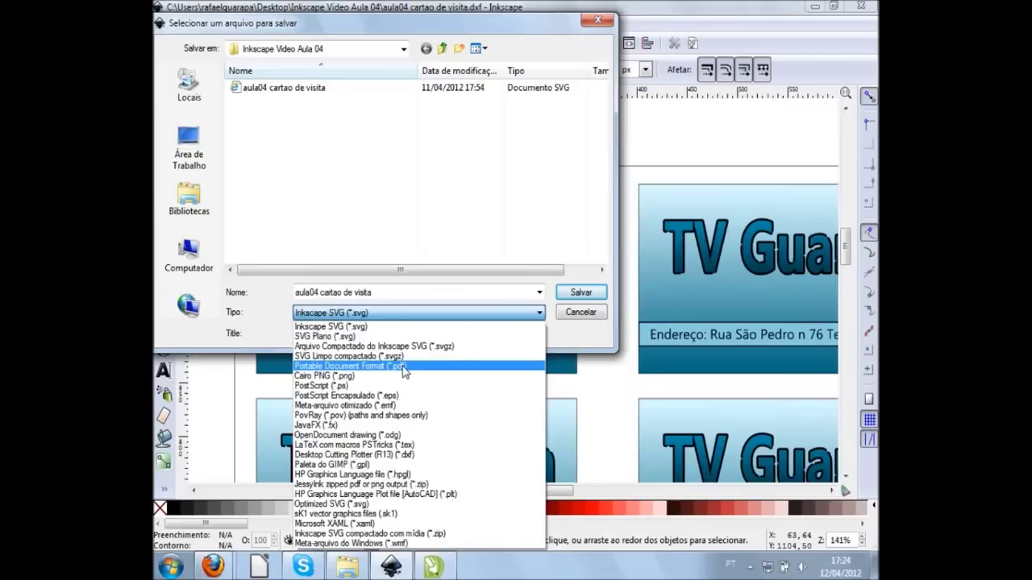
click(403, 369)
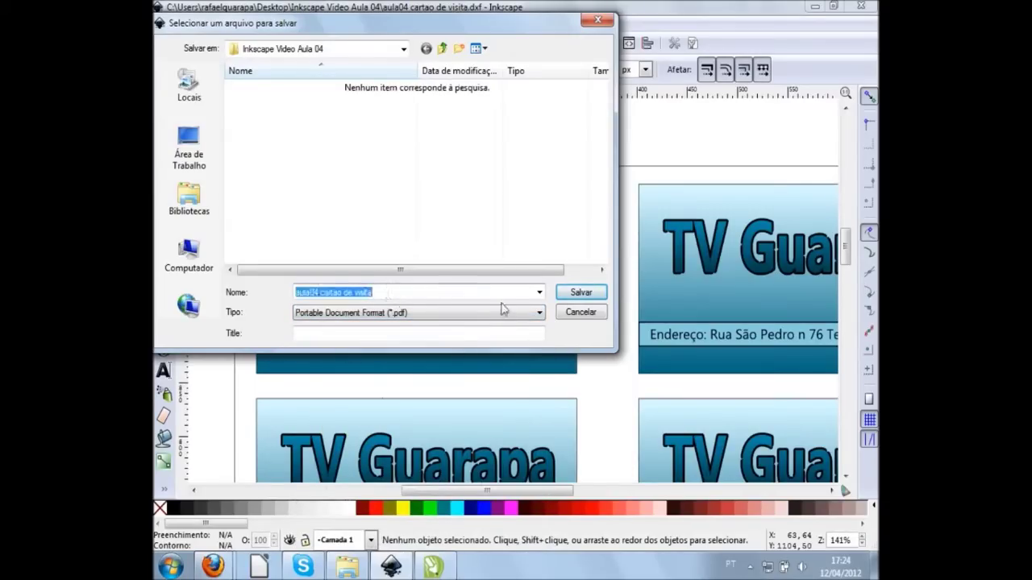
click(577, 295)
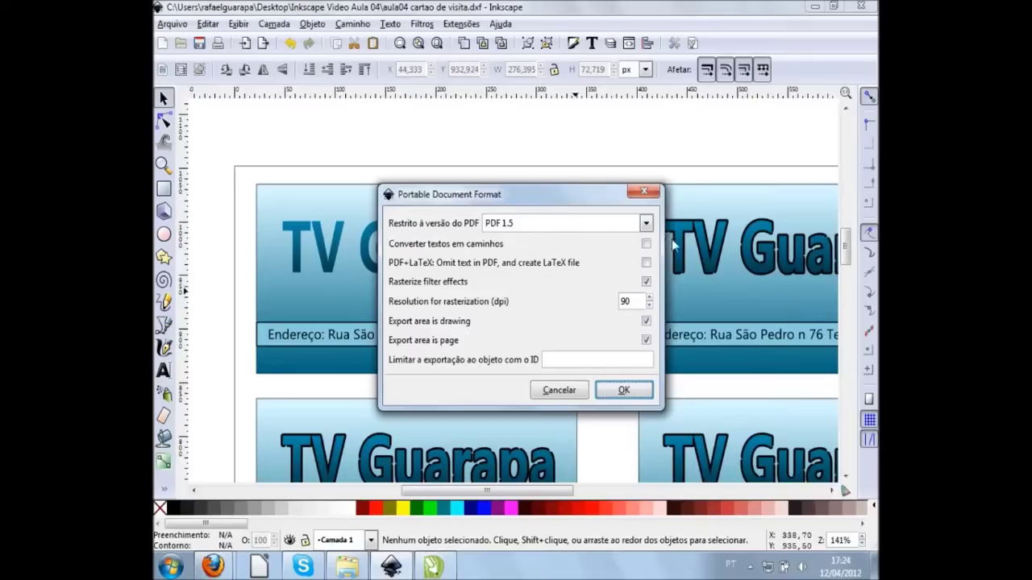
Save aula04 cartao de visita.pdf as PDF 1.5, confirm it in the folder, then switch to CorelDRAW.
click(650, 231)
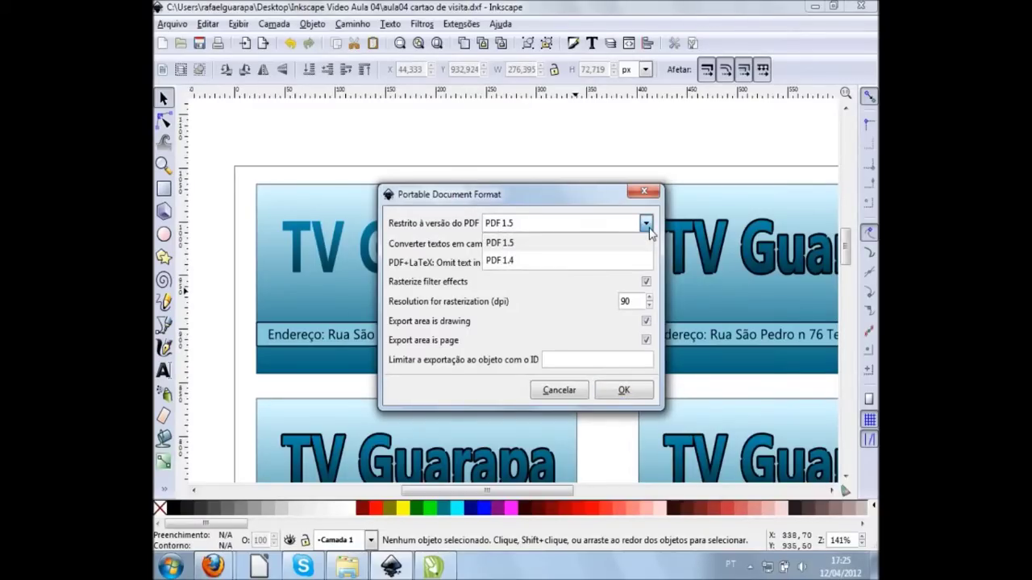
click(649, 231)
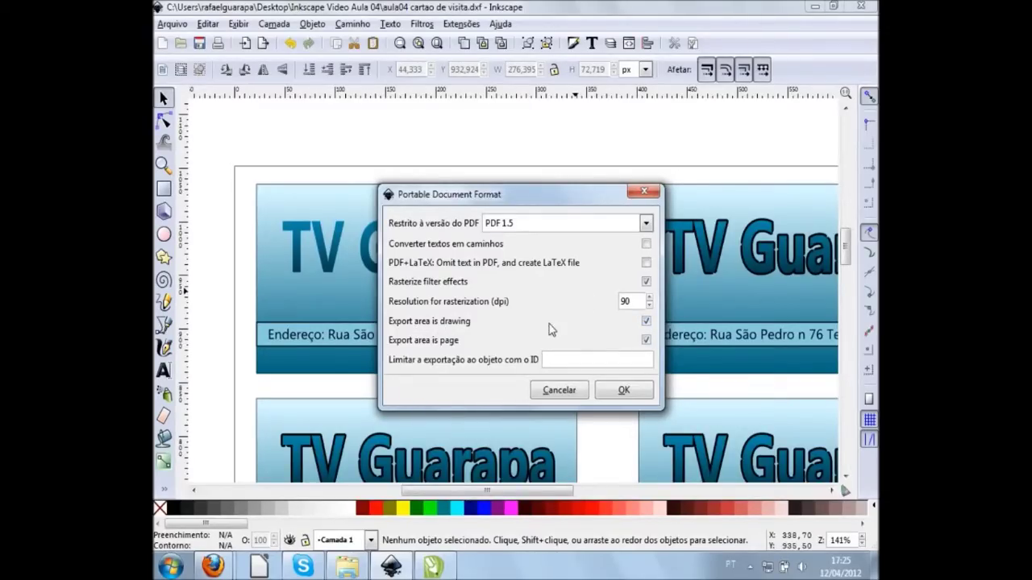
click(615, 391)
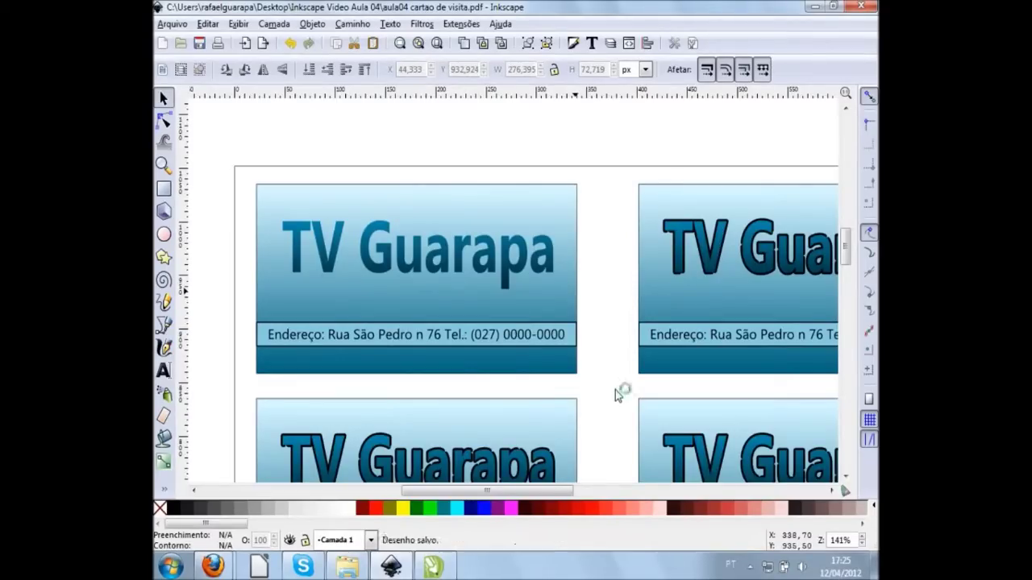
click(348, 566)
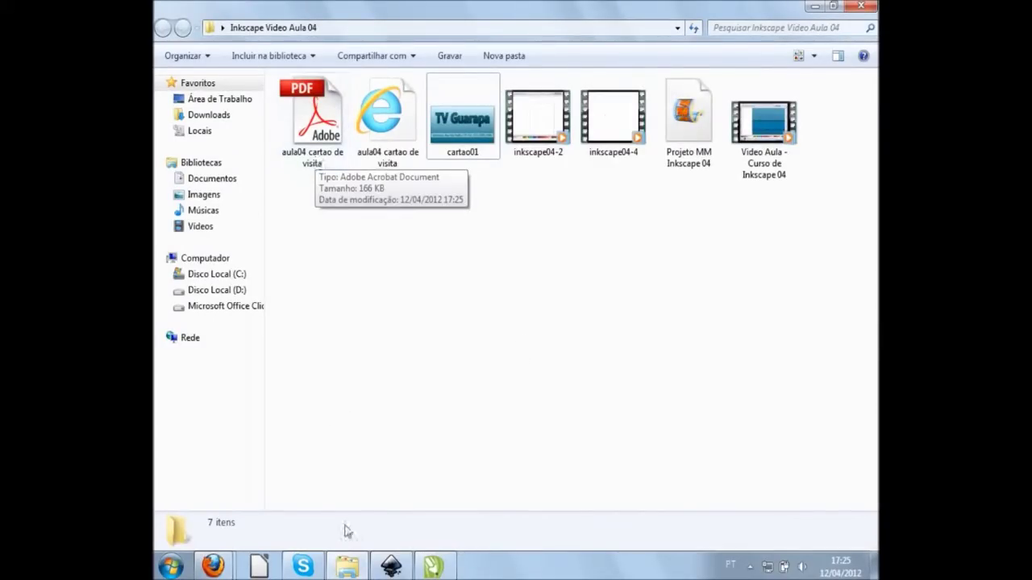
click(391, 567)
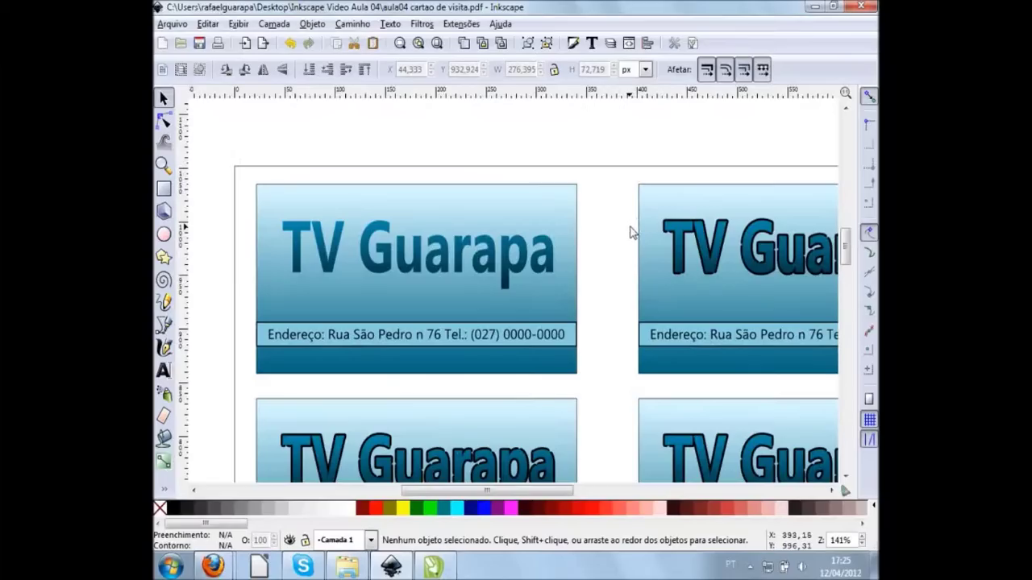
click(435, 568)
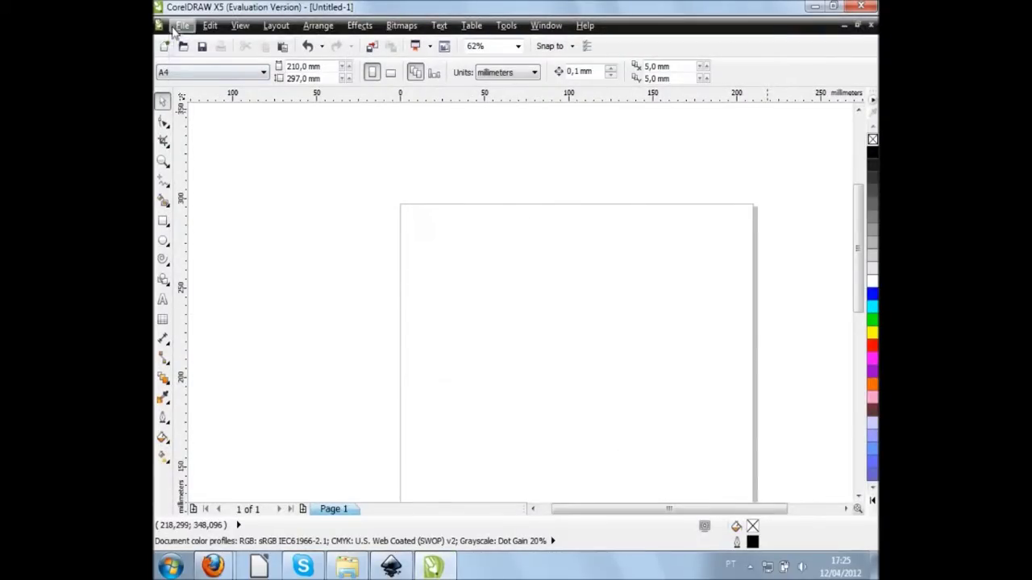
Import aula04 cartao de visita PDF into CorelDRAW with Import Text As Text.
click(177, 27)
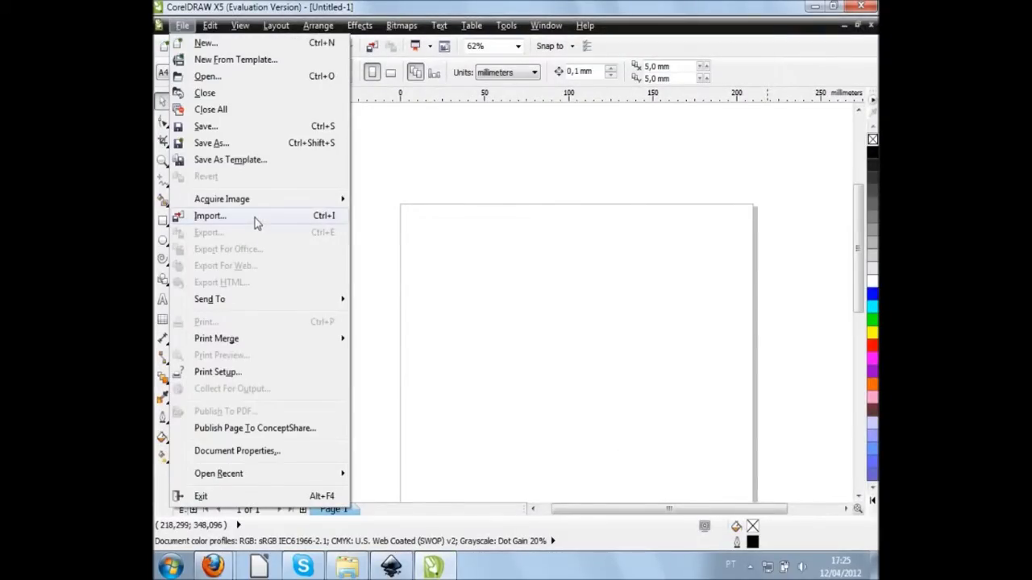
click(255, 217)
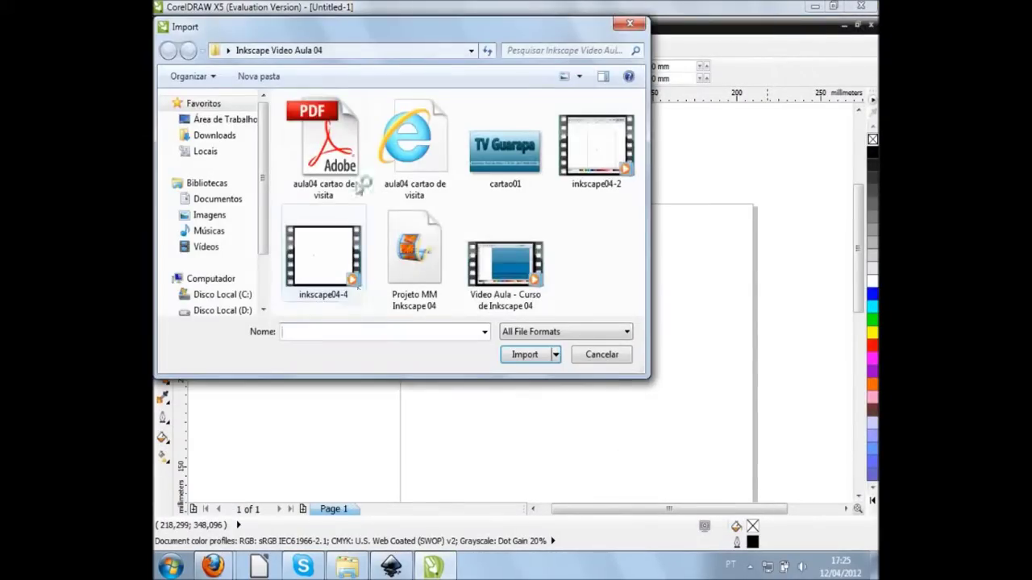
click(361, 185)
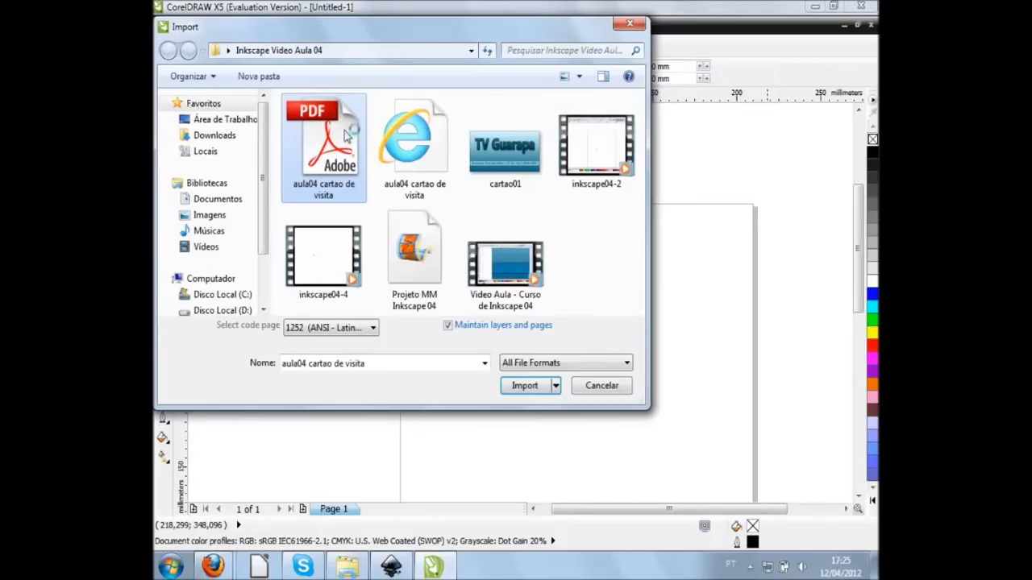
click(524, 387)
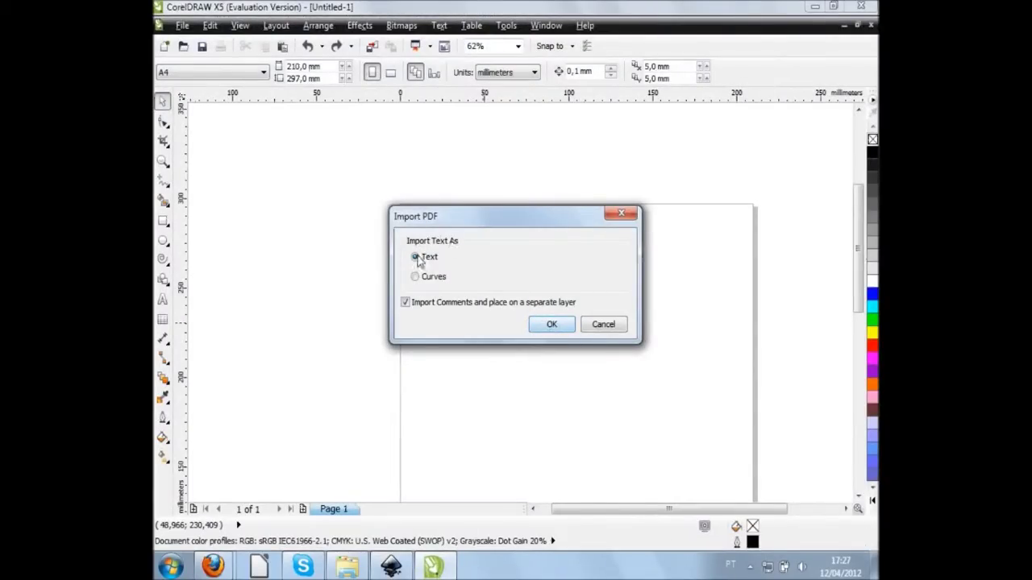
click(551, 325)
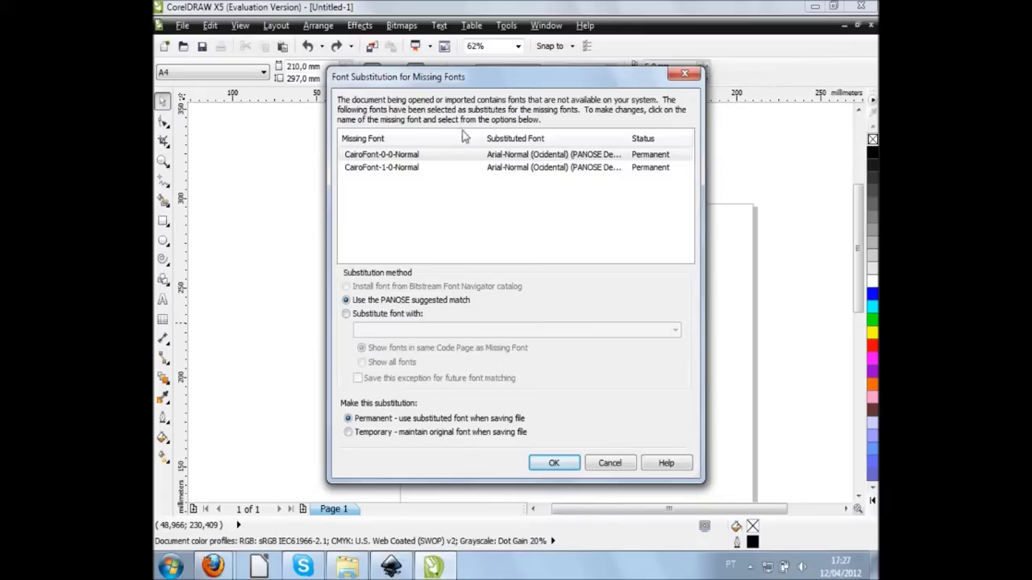
Review the CairoFont-0-0-Normal substitution, keep the suggested Arial-Normal match, and accept it.
click(360, 156)
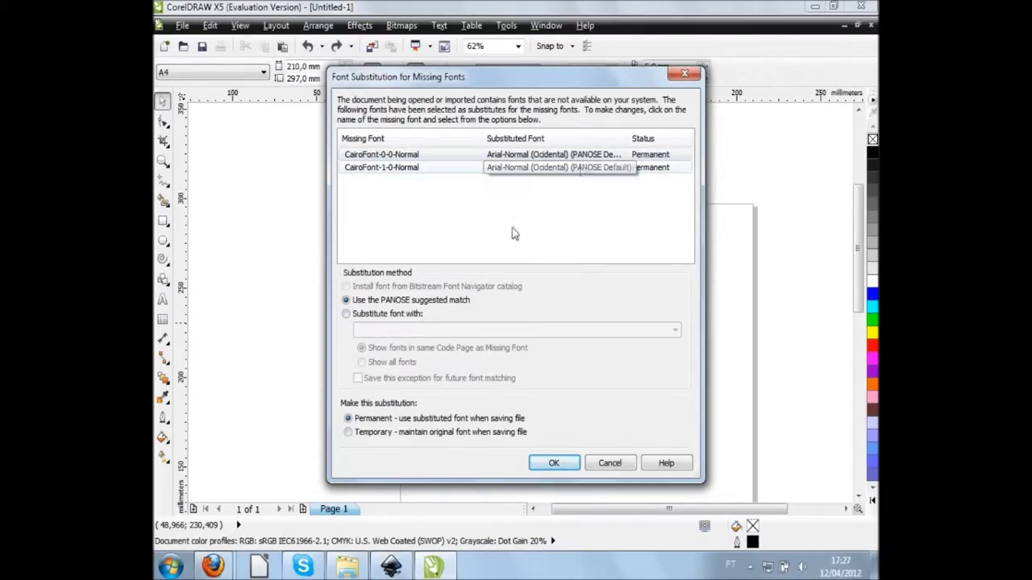
click(394, 315)
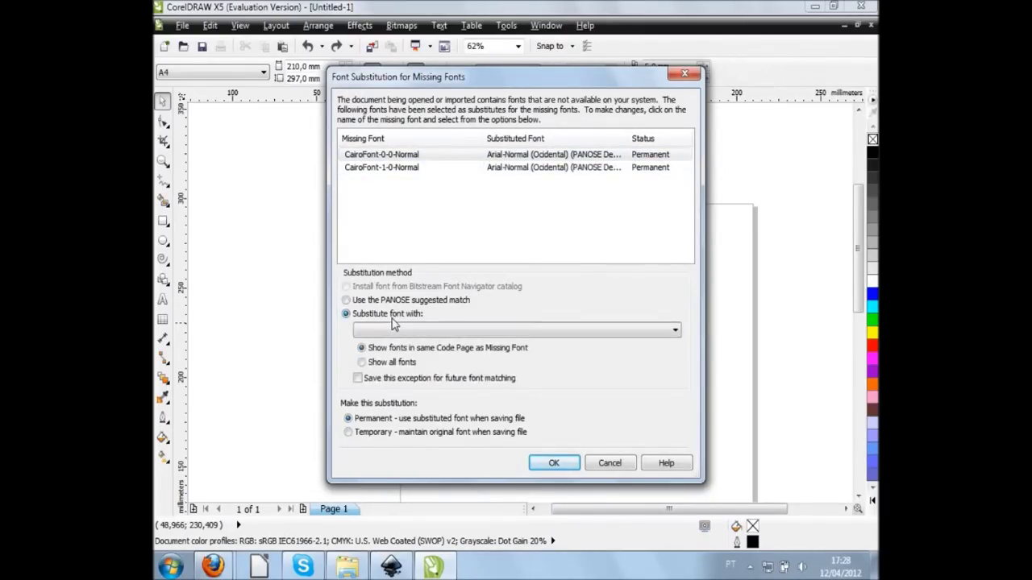
click(406, 331)
scroll(452, 204, down, 3)
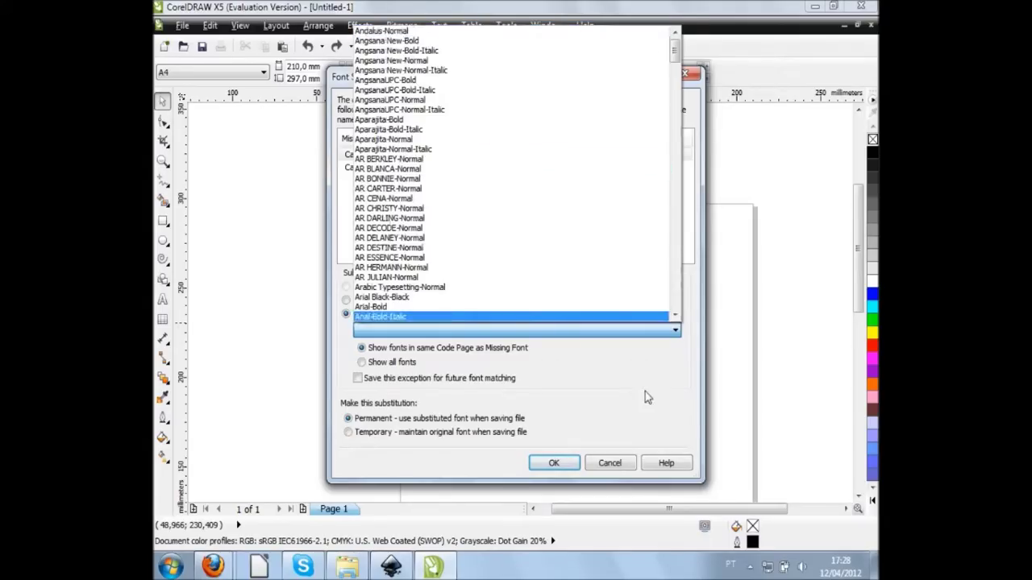
key(Escape)
click(407, 301)
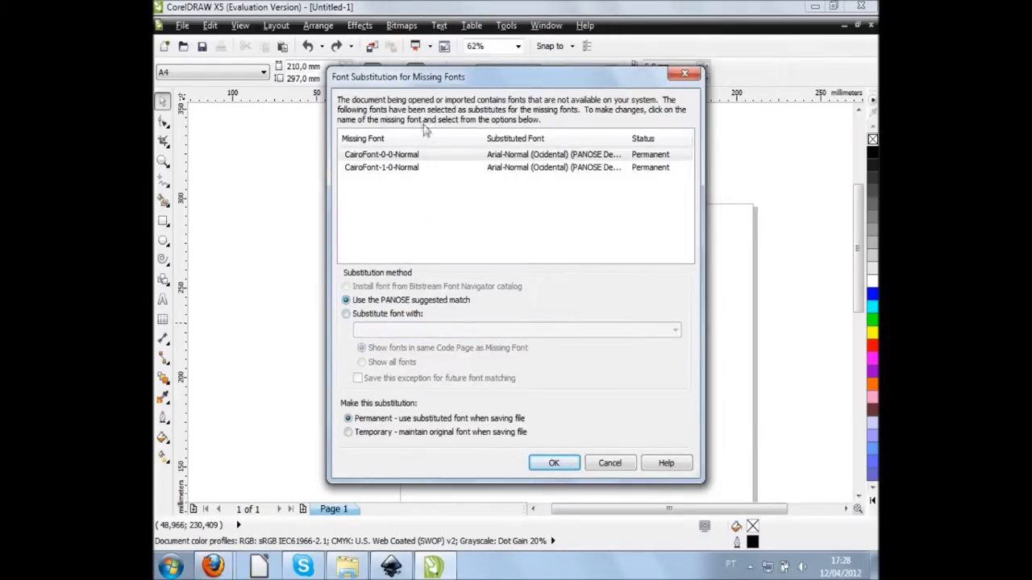
click(541, 154)
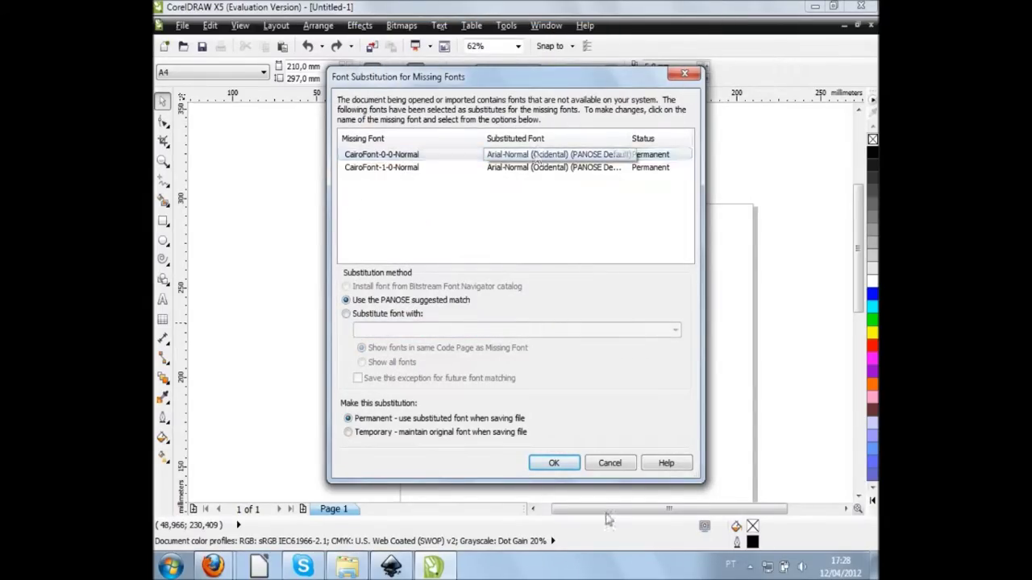
click(559, 463)
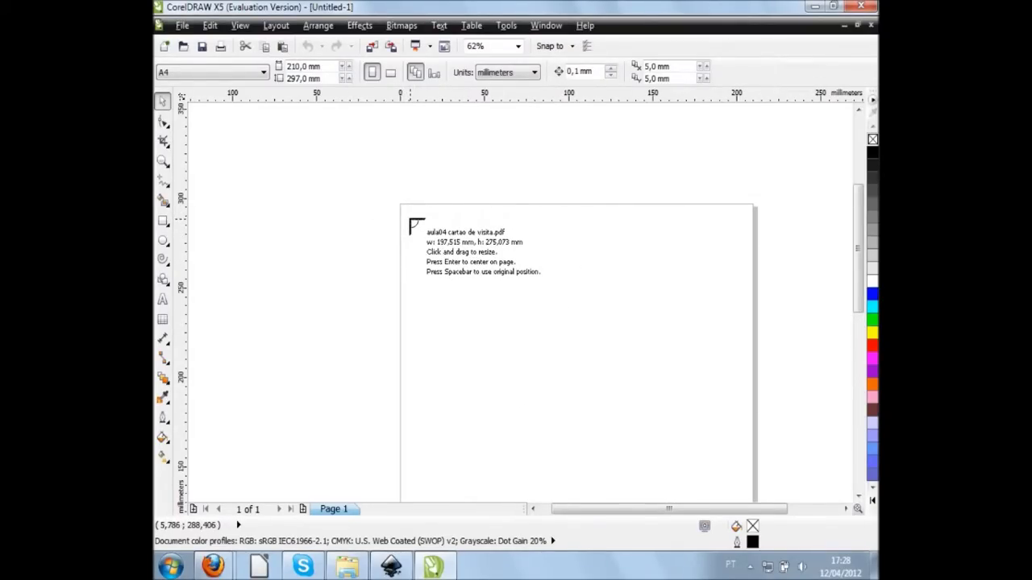
Place the six-card PDF on the A4 page and zoom to 125%.
click(410, 219)
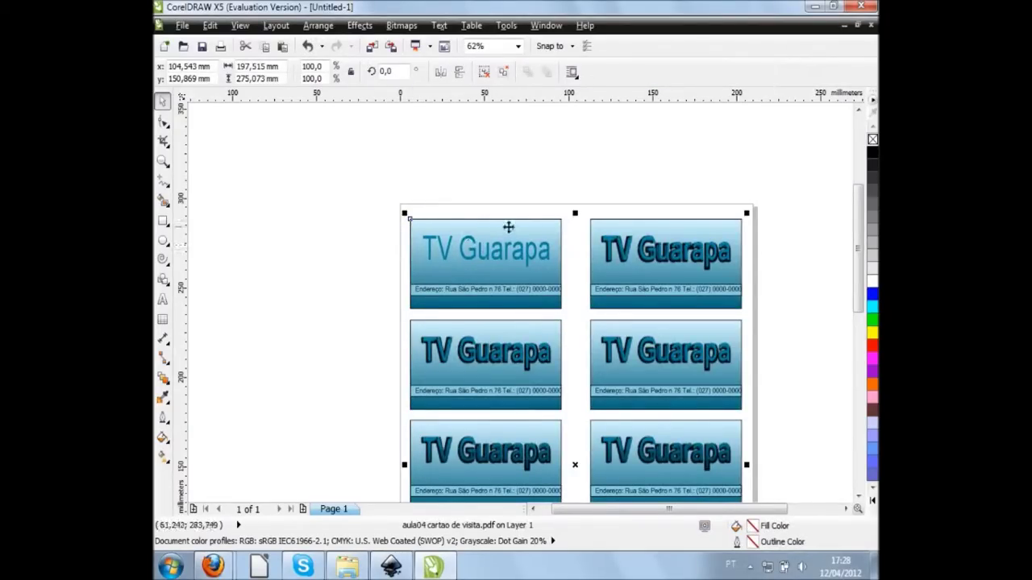
scroll(537, 218, up, 1)
scroll(536, 221, up, 1)
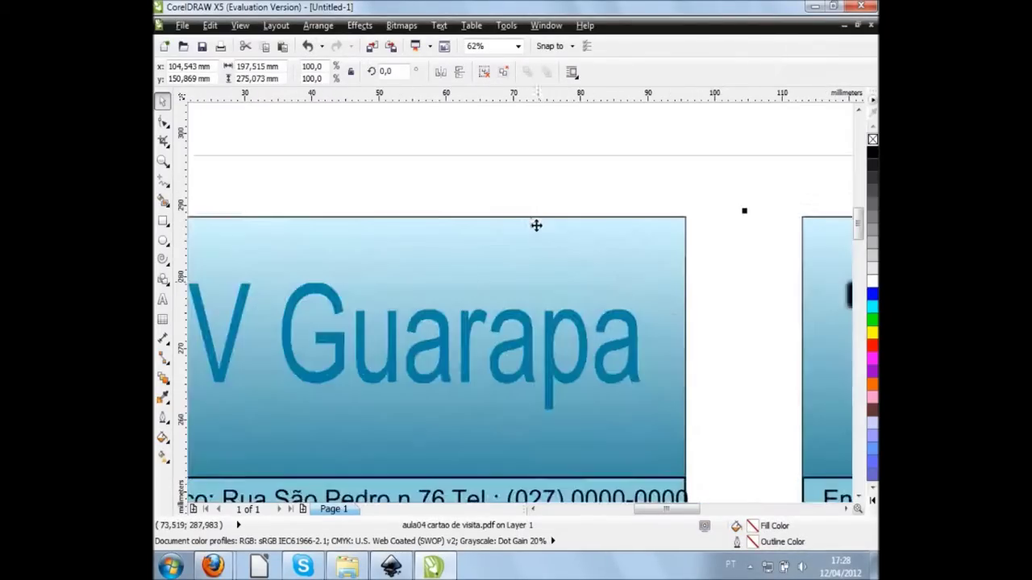
scroll(535, 224, down, 1)
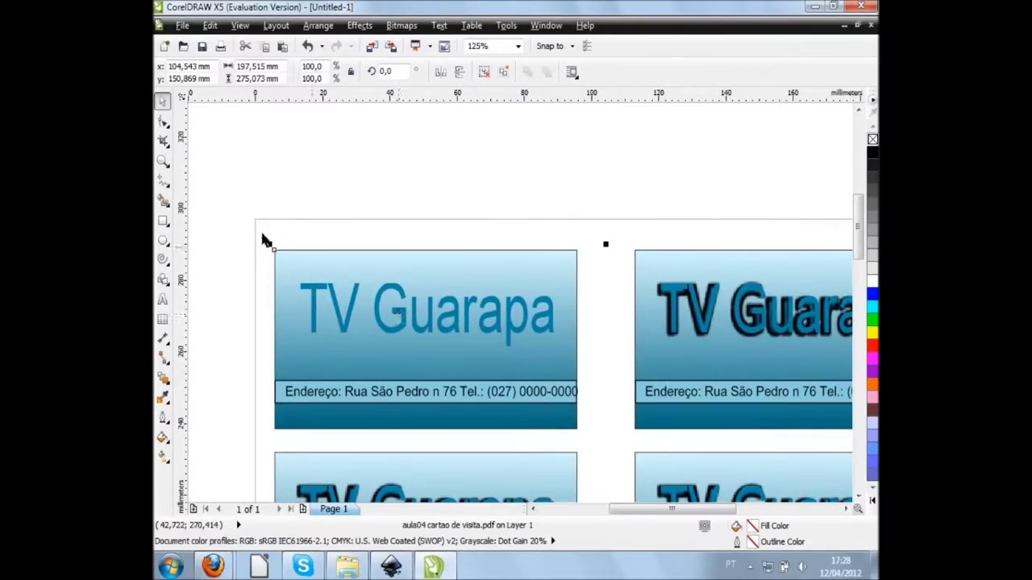
Replace the top-left card's TV Guarapa title with a person's name.
click(163, 301)
mouse_move(300, 312)
mouse_down()
mouse_move(554, 316)
mouse_move(314, 314)
mouse_up()
click(352, 317)
key(ctrl+a)
text(Rafaelguarapa)
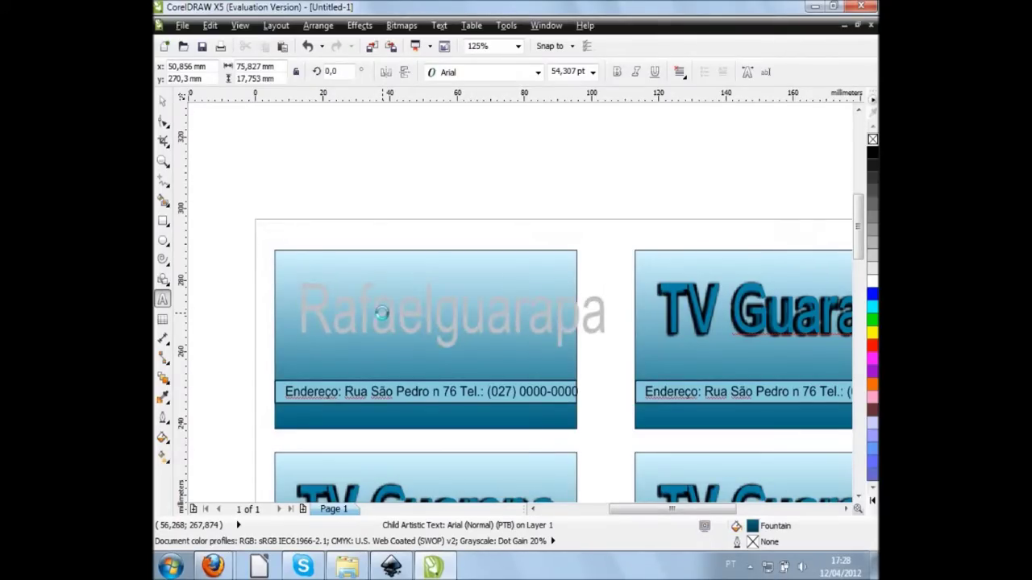
Set the new title to 48 pt, move it above the address strip, and select the address text.
key(ctrl+a)
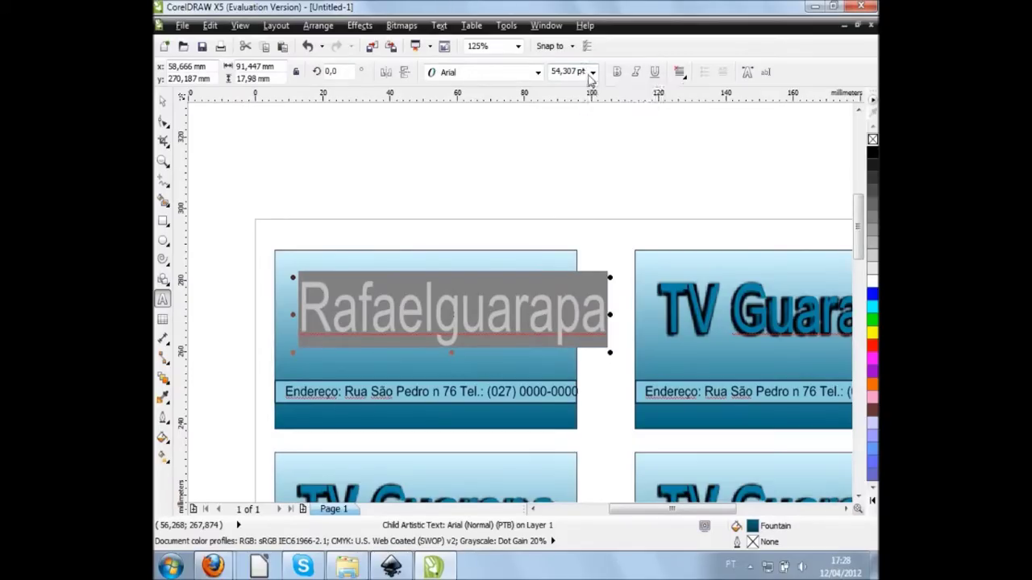
click(592, 73)
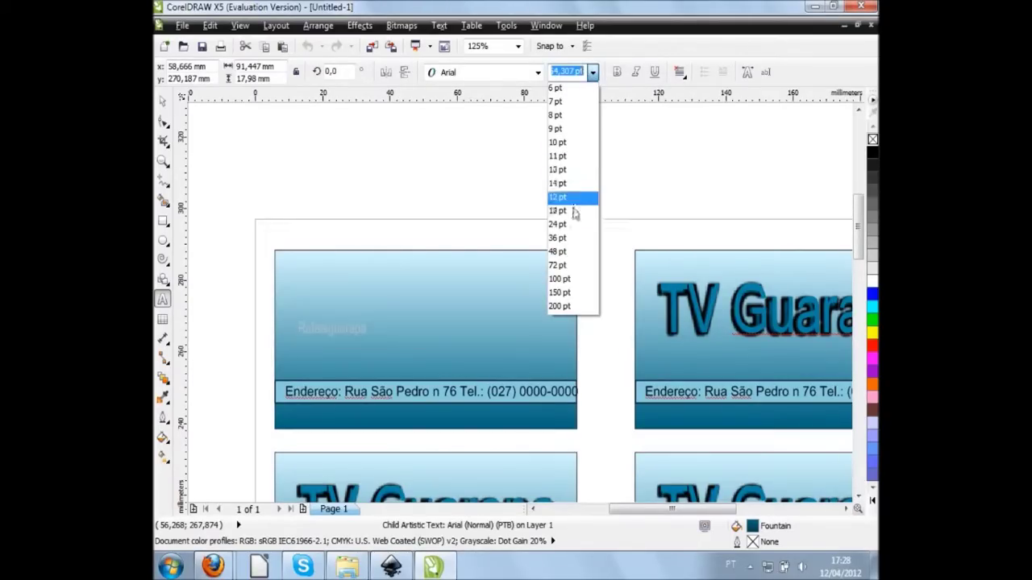
click(577, 253)
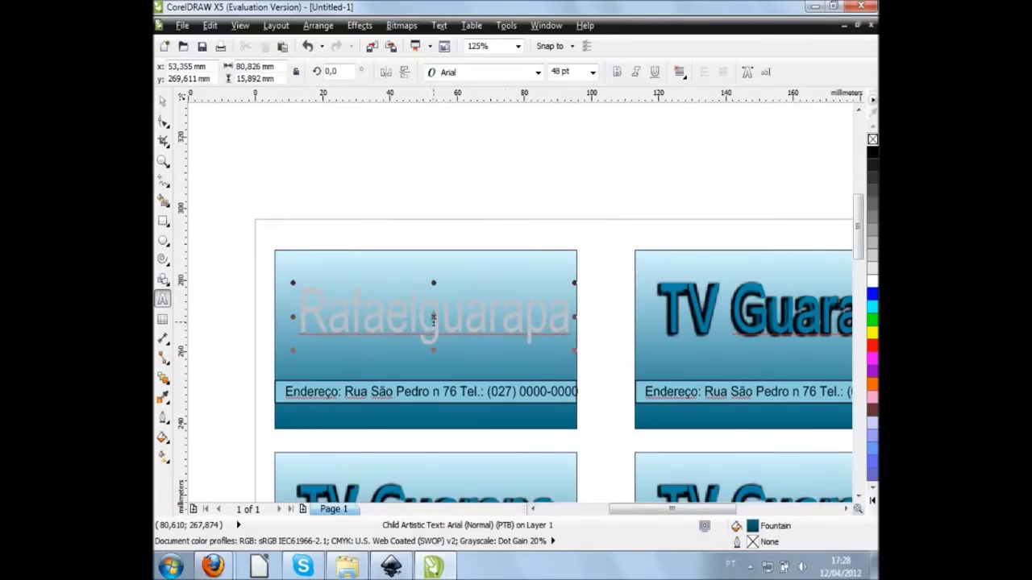
mouse_move(434, 317)
mouse_down()
mouse_move(424, 357)
mouse_move(424, 311)
mouse_up()
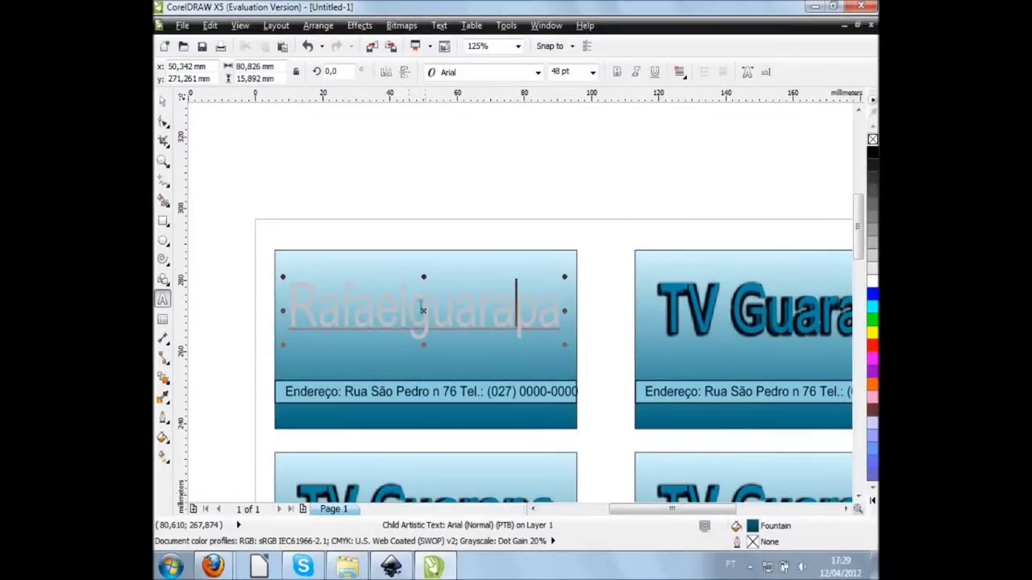
click(354, 390)
drag(295, 392, 574, 393)
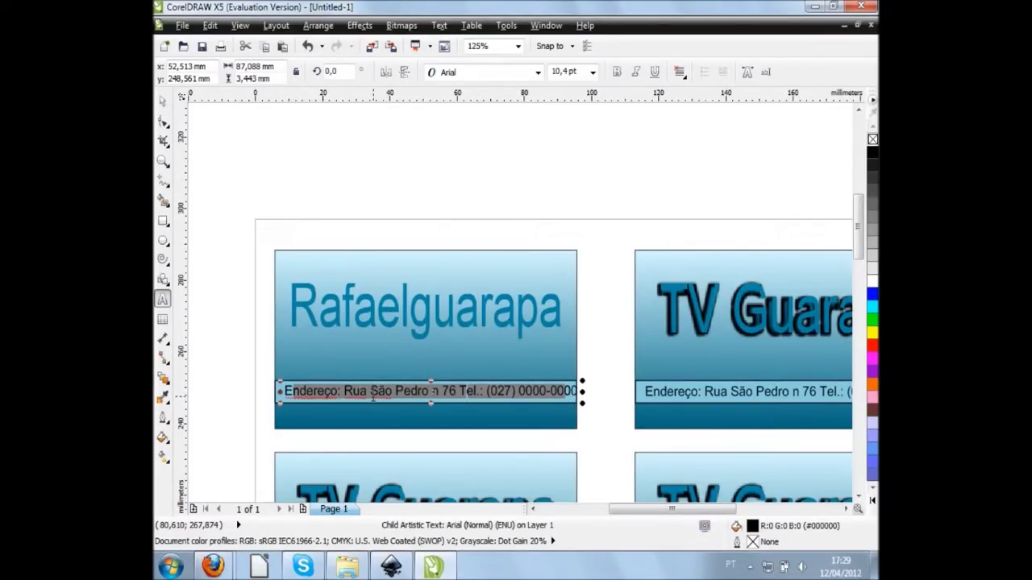
Replace the top-left card's address line with 'É possível editar no Corel Draw'.
text(E)
key(BackSpace)
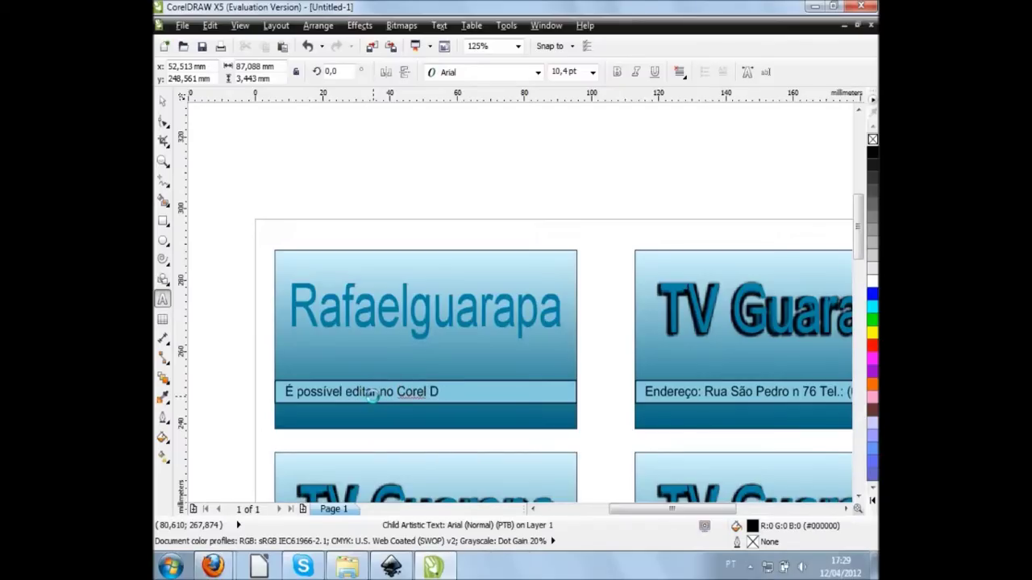
click(461, 392)
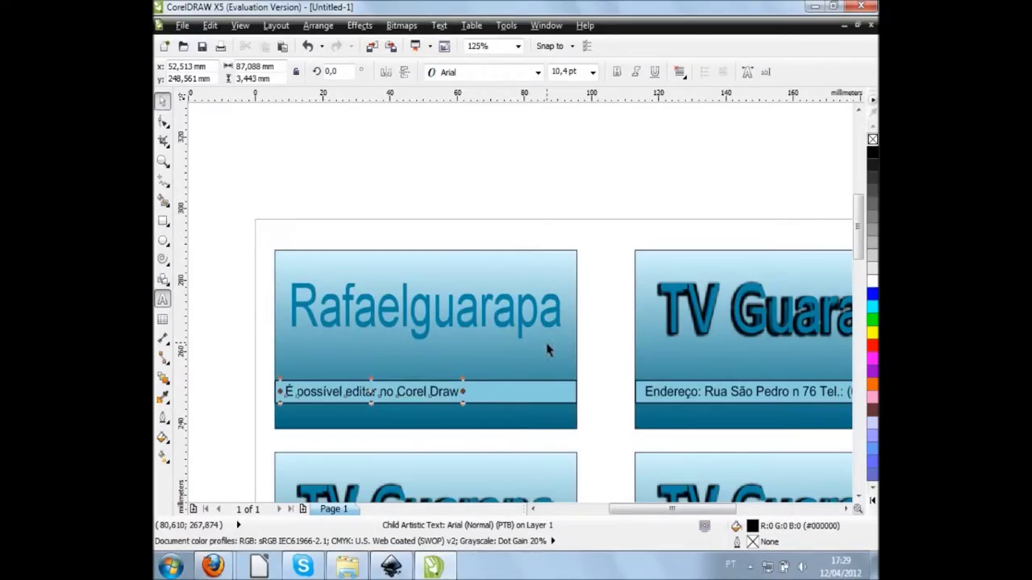
key(Escape)
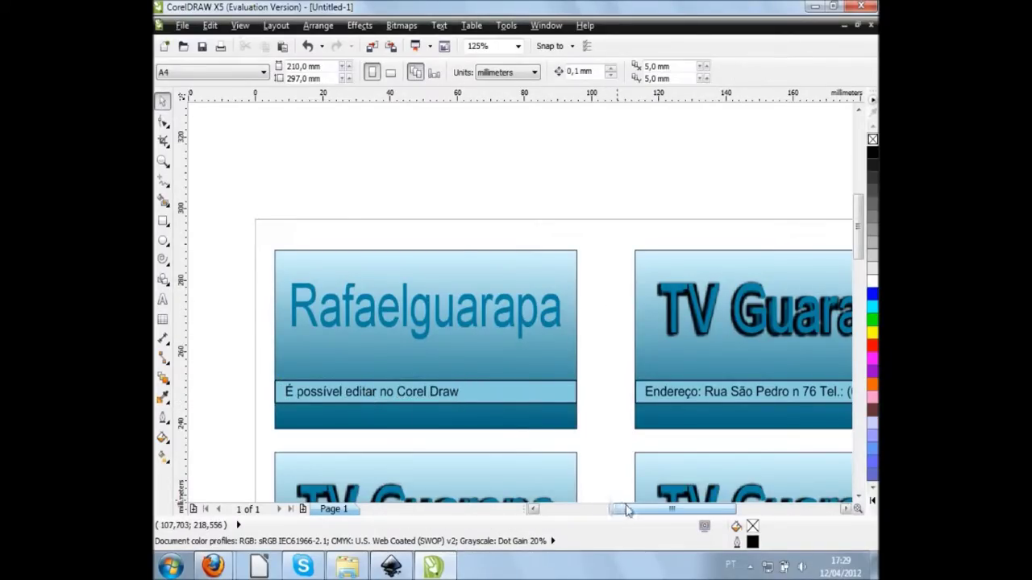
click(388, 568)
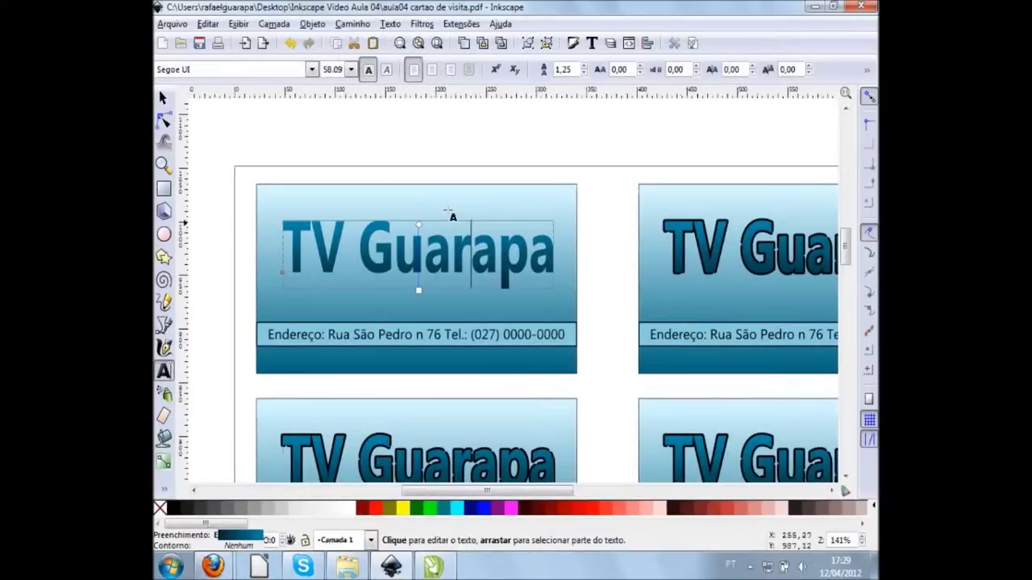
click(163, 97)
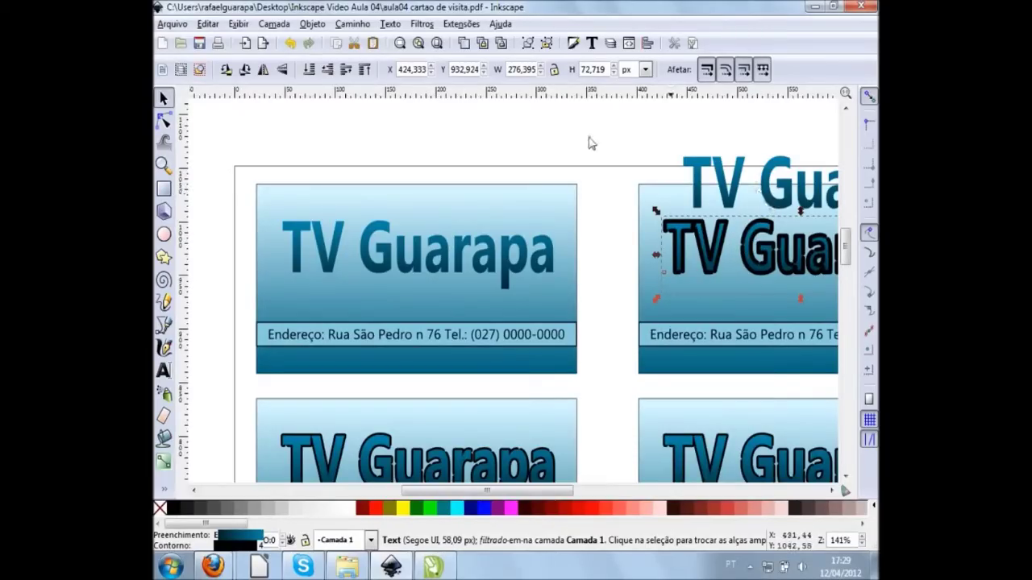
click(440, 569)
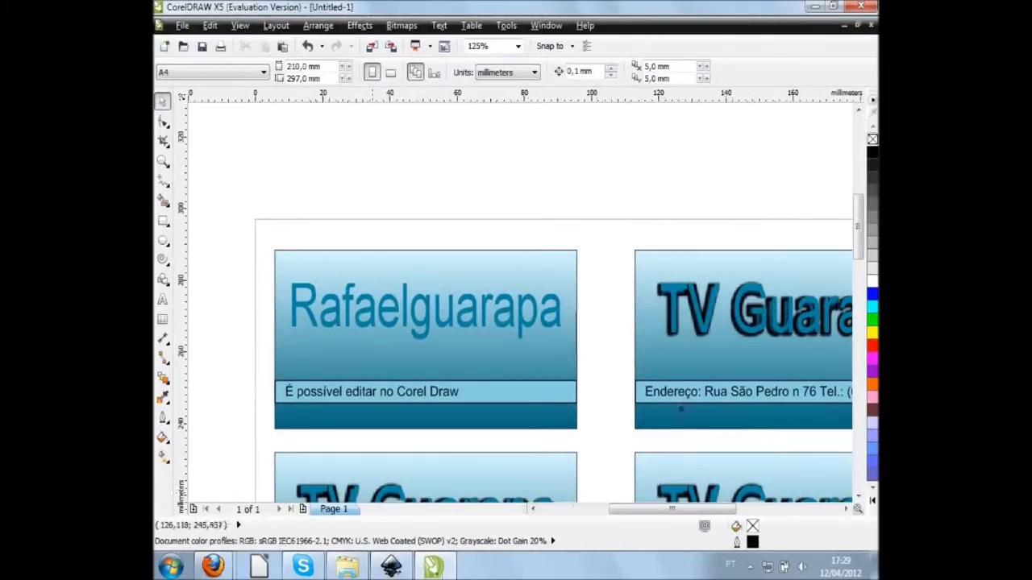
drag(637, 511, 674, 514)
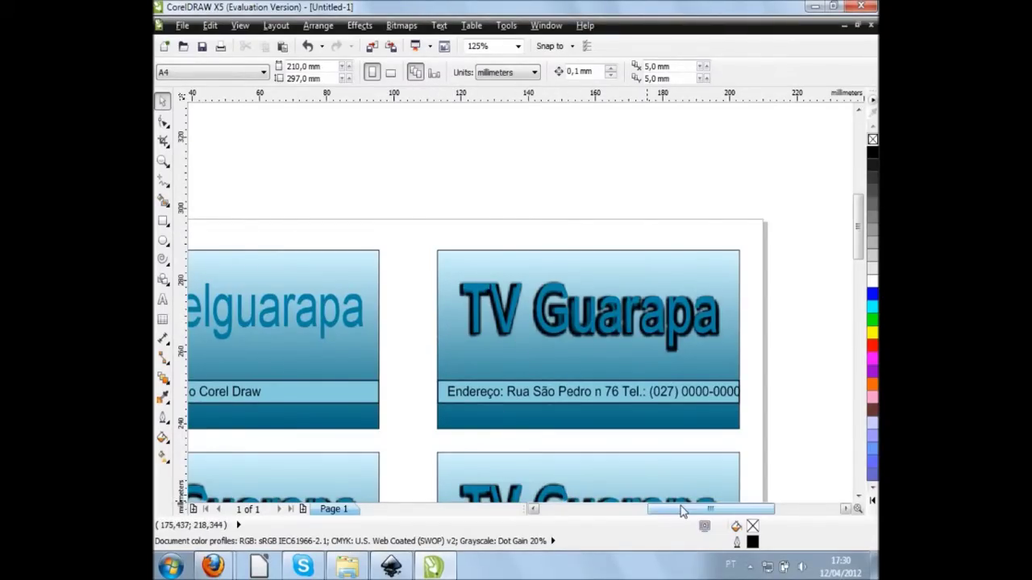
drag(683, 509, 614, 511)
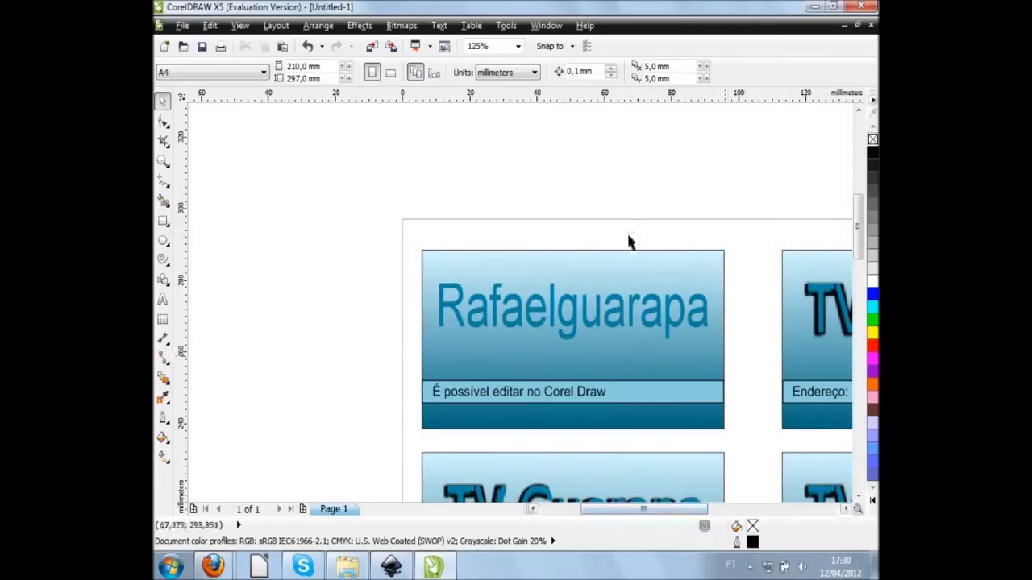
double_click(615, 318)
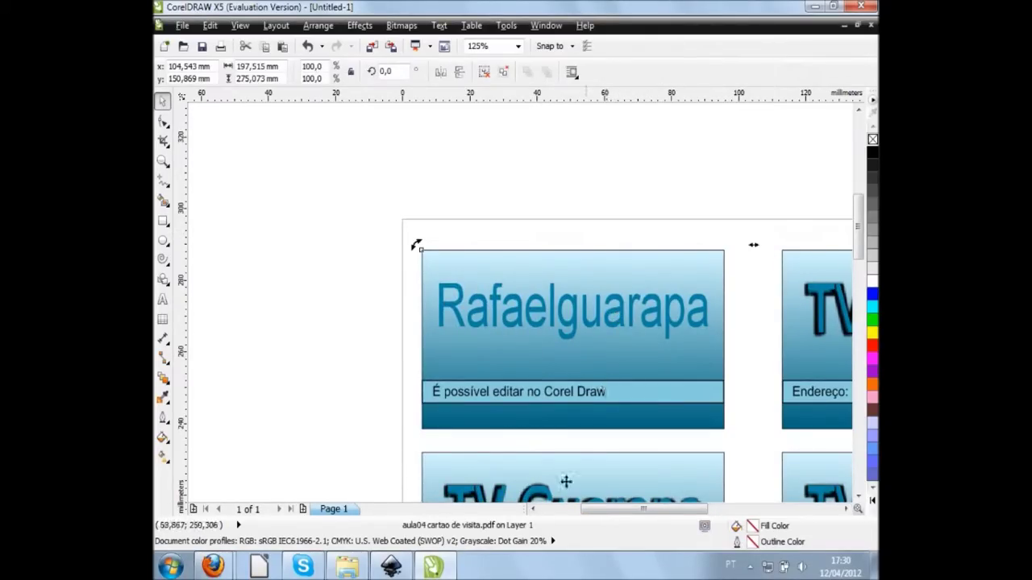
drag(621, 510, 694, 513)
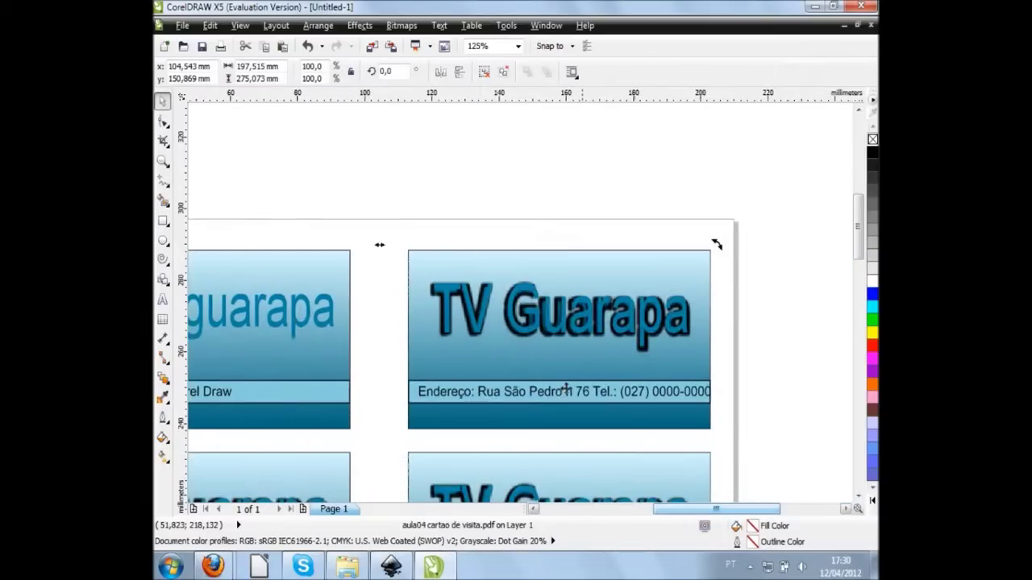
Select the top-right card's TV Guarapa title and drag a plain blue copy down over the address strip.
click(162, 300)
click(556, 314)
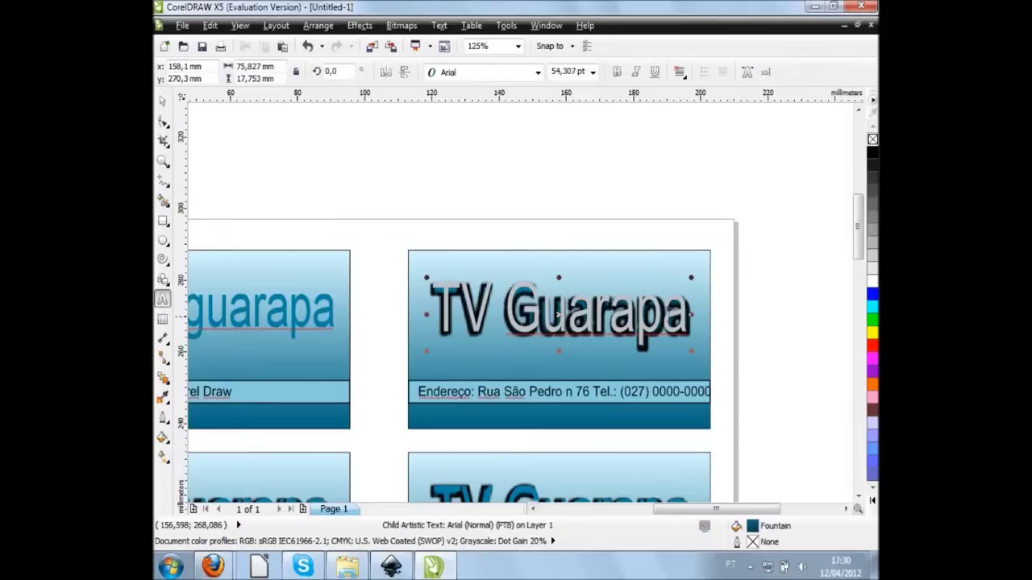
drag(691, 316, 427, 316)
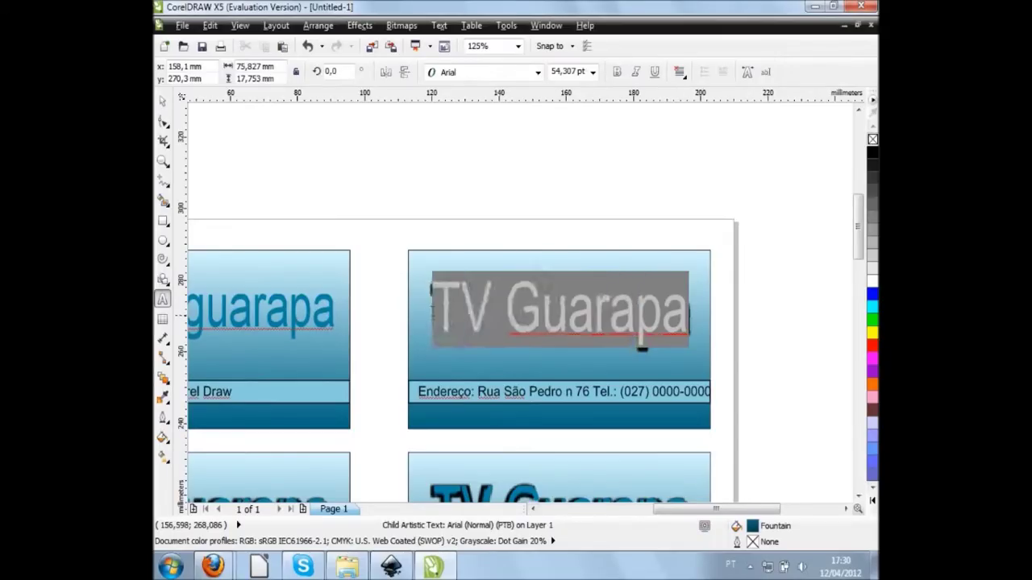
click(513, 394)
double_click(475, 391)
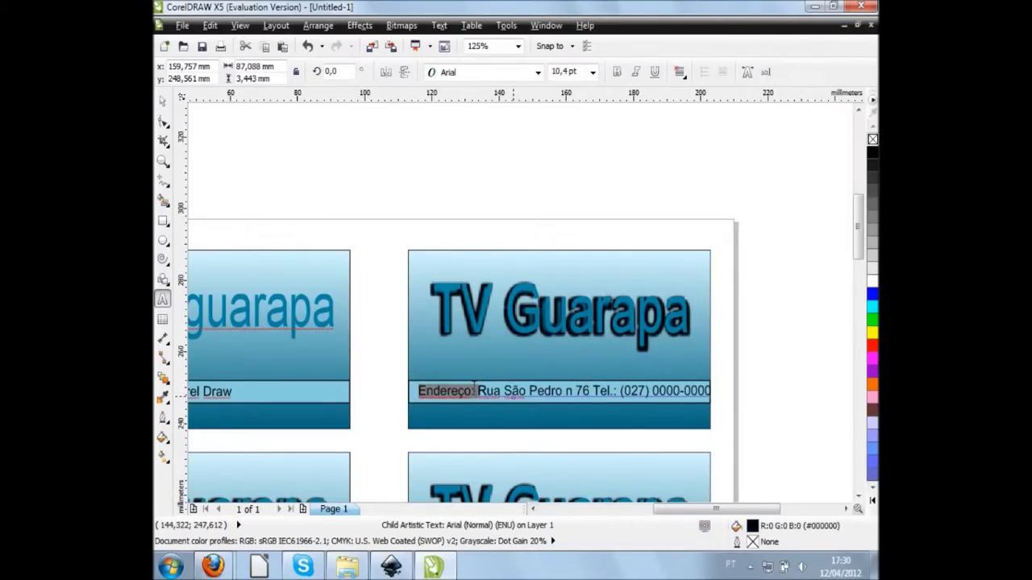
mouse_move(435, 315)
mouse_down()
mouse_move(545, 306)
mouse_move(604, 378)
mouse_up()
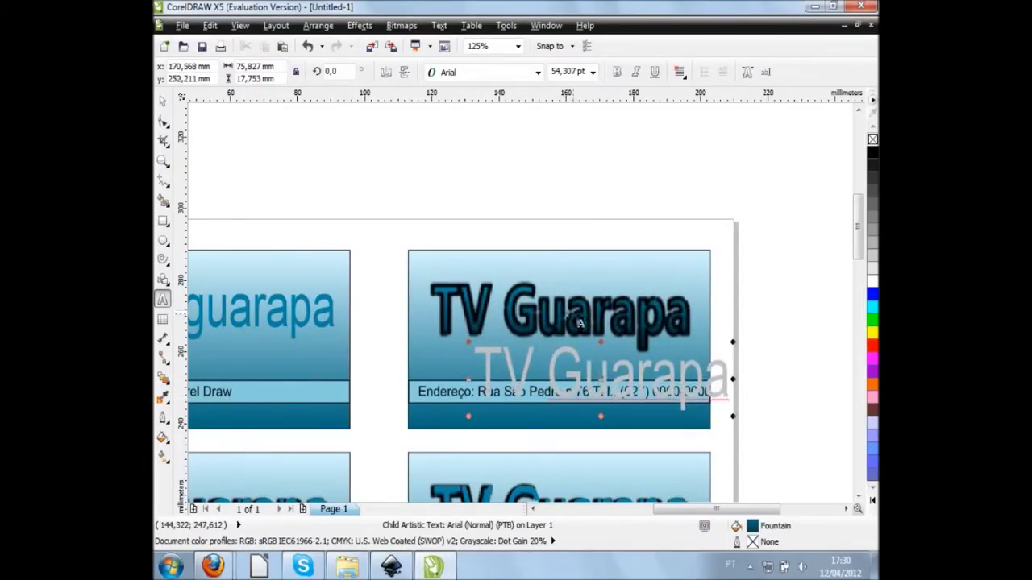
click(636, 321)
click(481, 298)
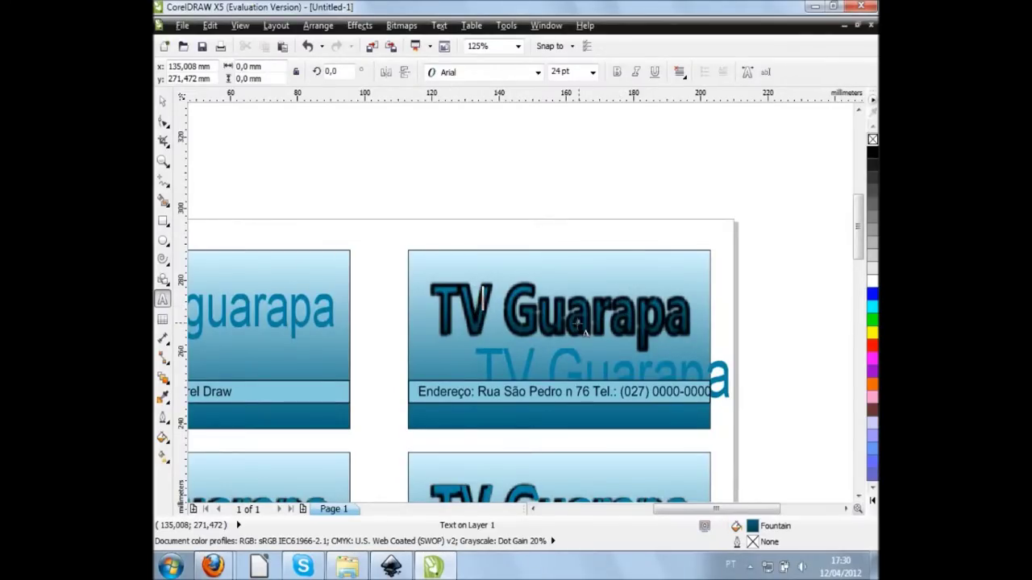
Compare the TV Guarapa title in Inkscape and CorelDRAW, ending in Inkscape with the left card visible.
click(391, 567)
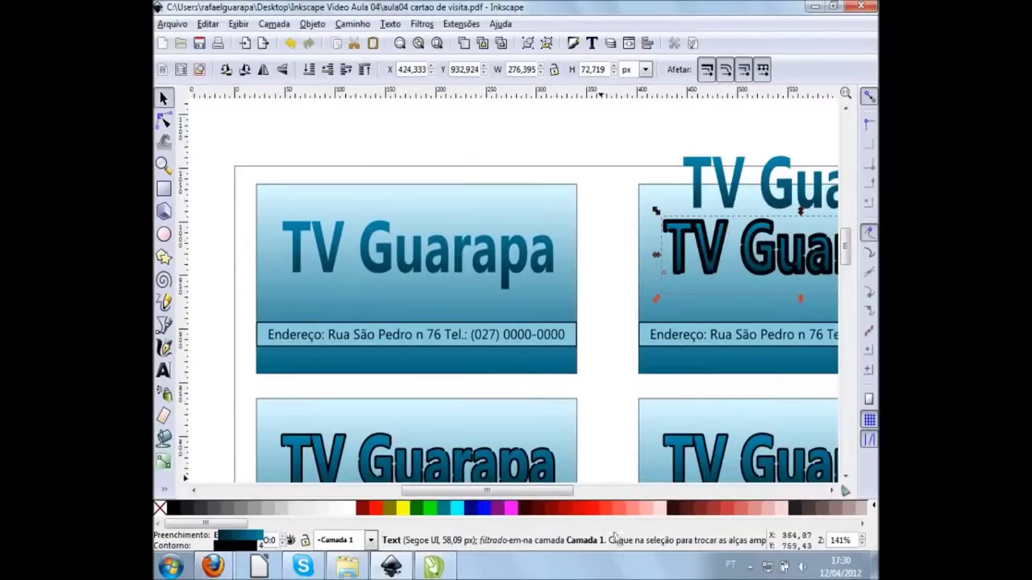
drag(552, 493, 626, 499)
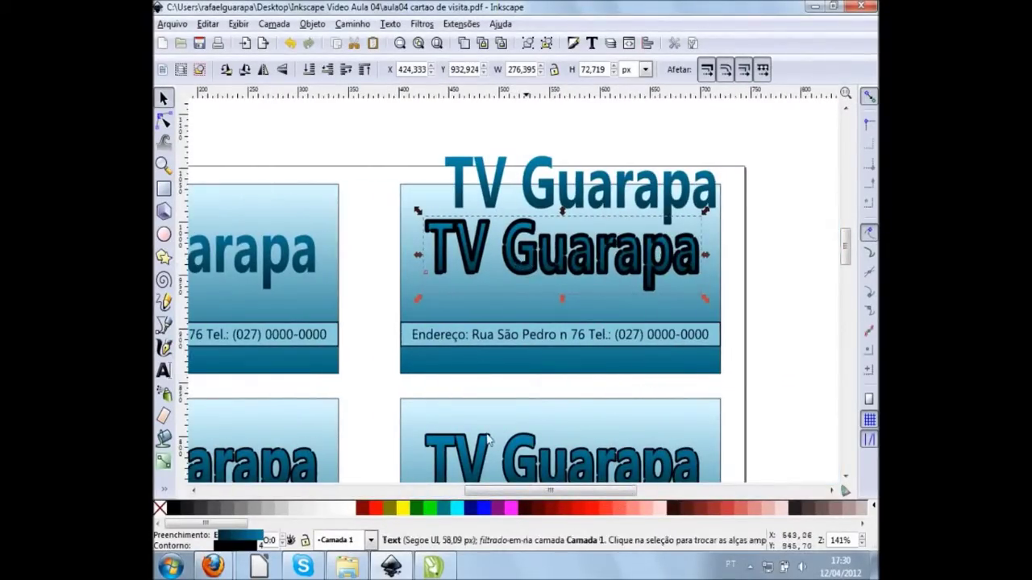
key(alt+Tab)
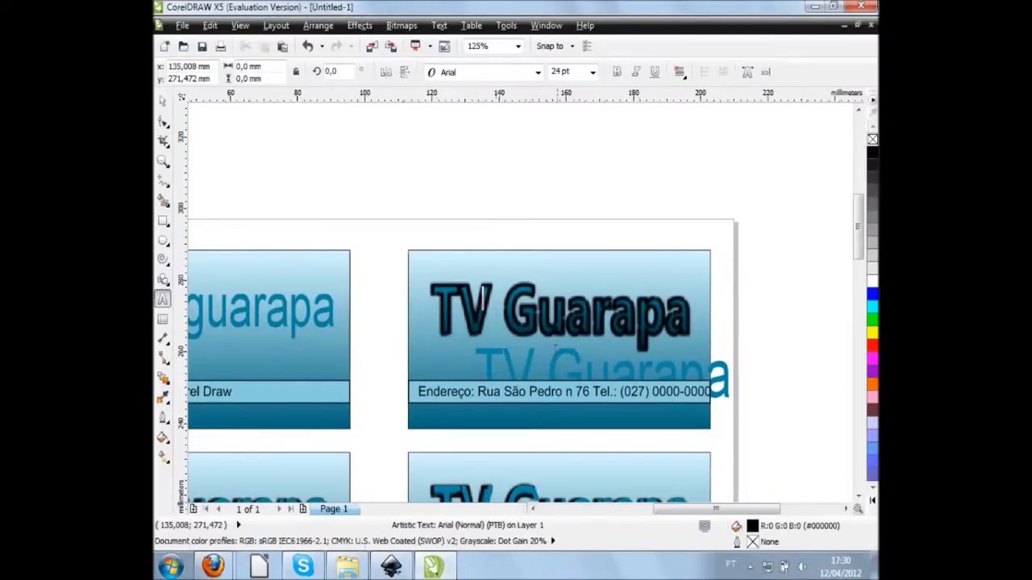
click(556, 371)
key(alt+Tab)
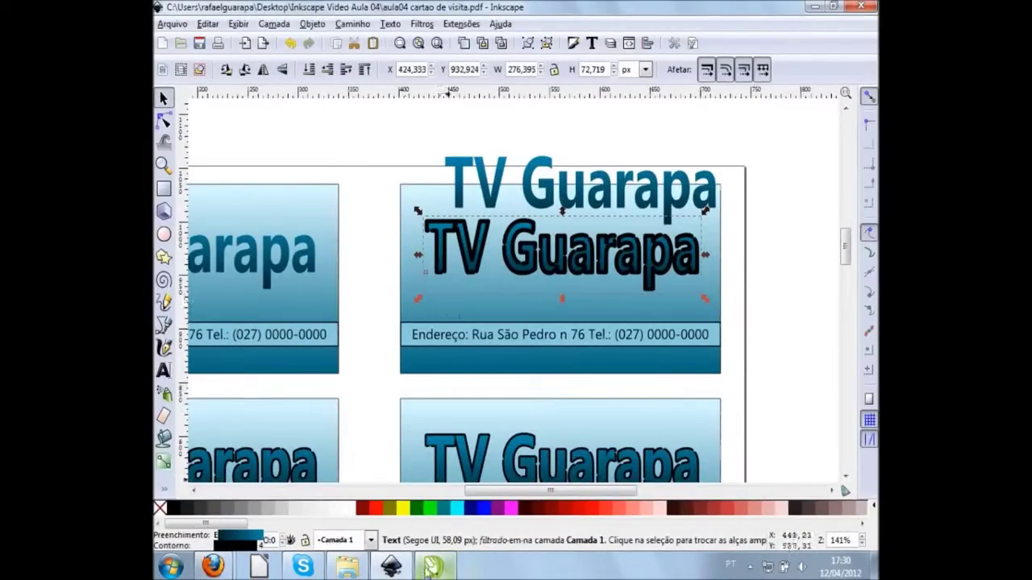
key(alt+Tab)
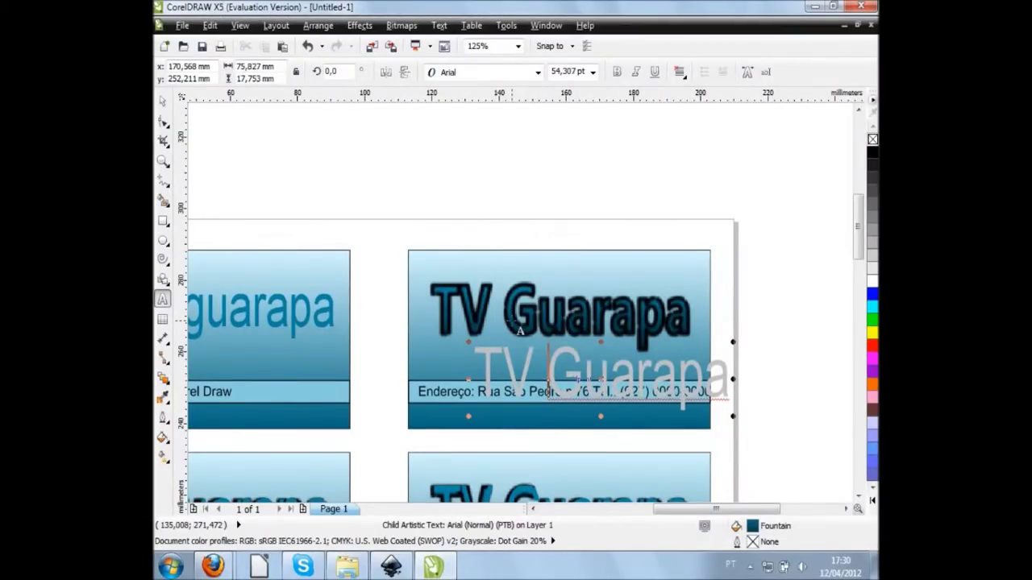
key(alt+Tab)
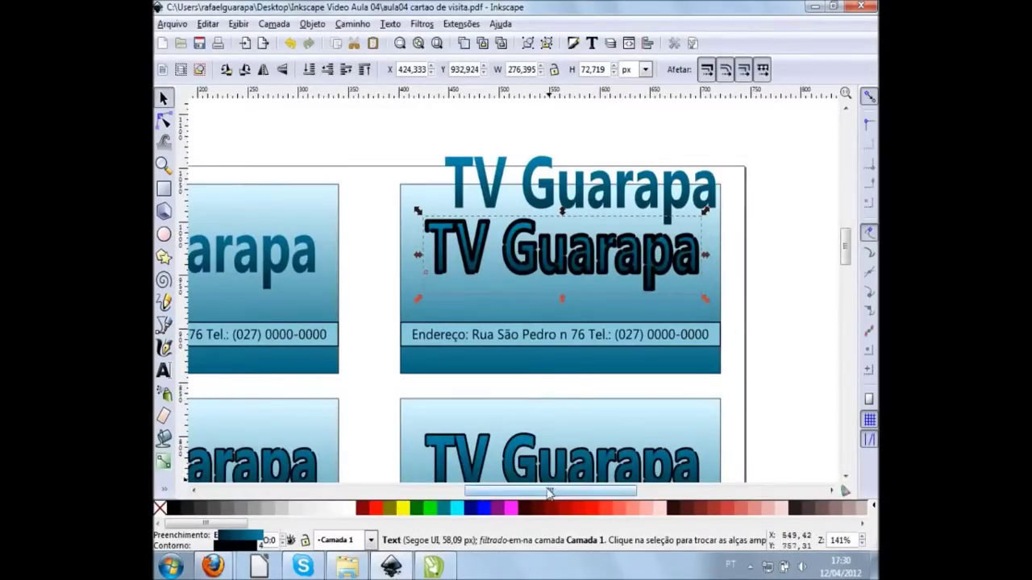
scroll(556, 492, left, 5)
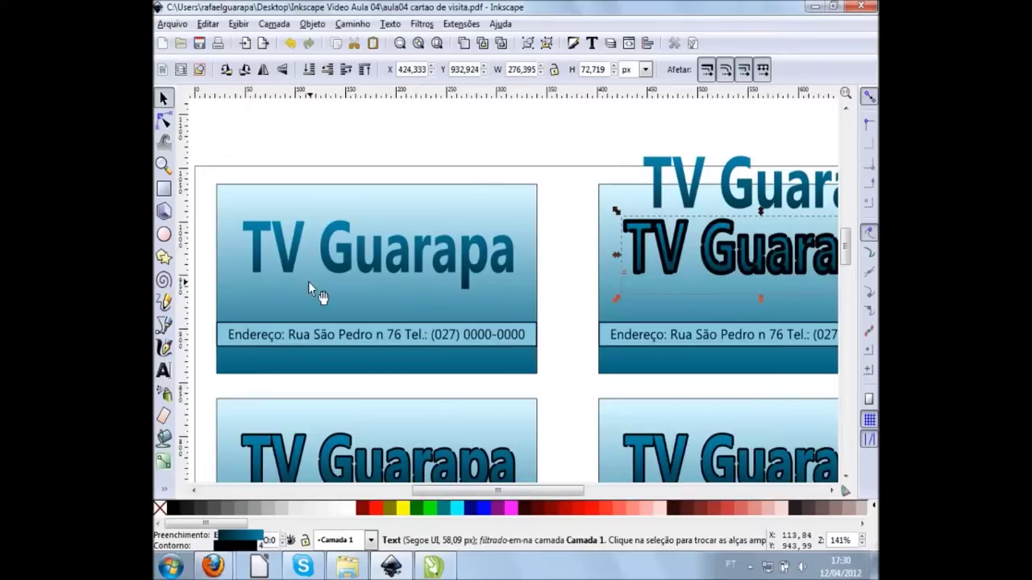
Check Inkscape's Arquivo menu for Exportar Bitmap without choosing anything, ending back in CorelDRAW.
click(174, 27)
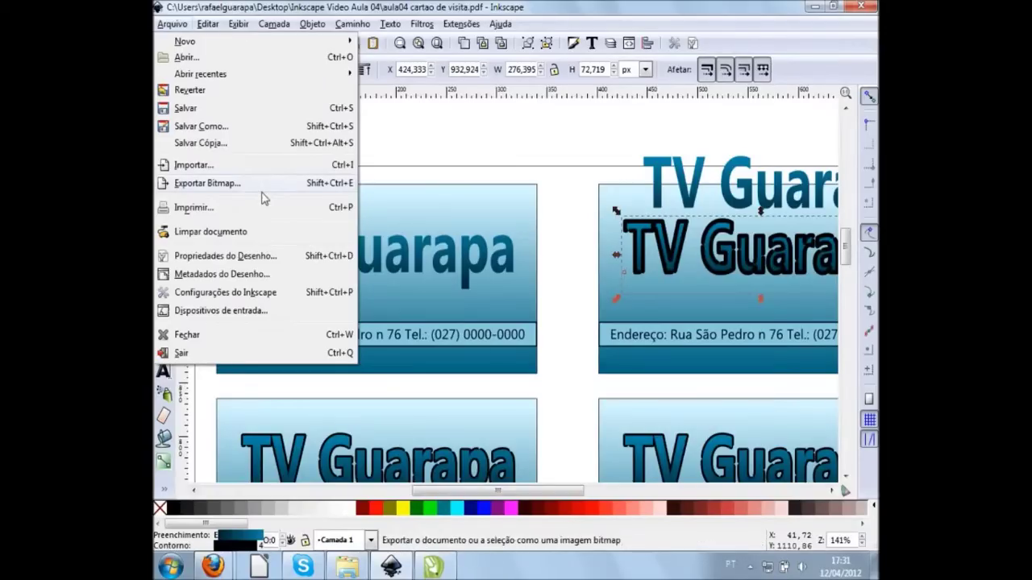
click(587, 282)
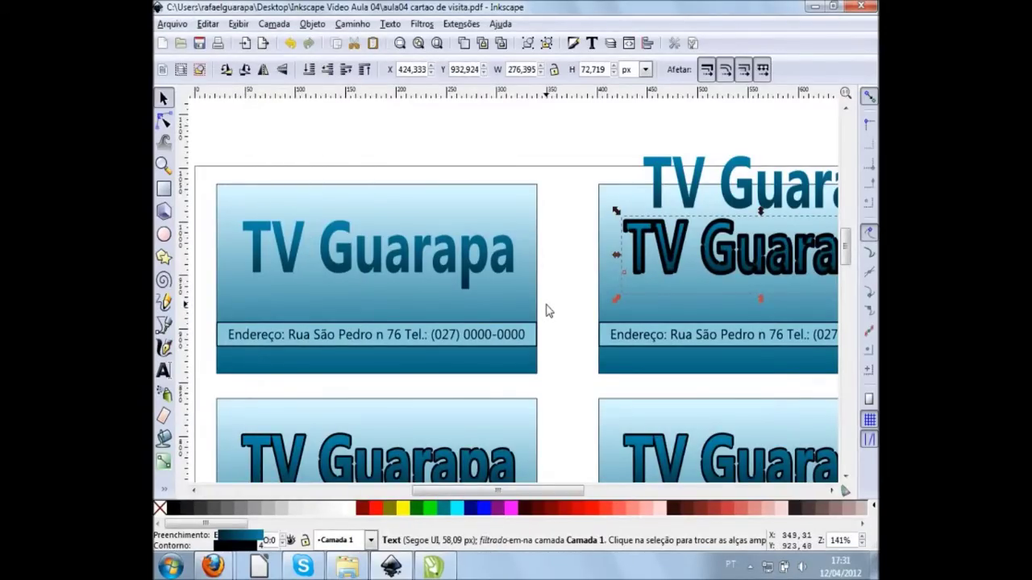
click(433, 567)
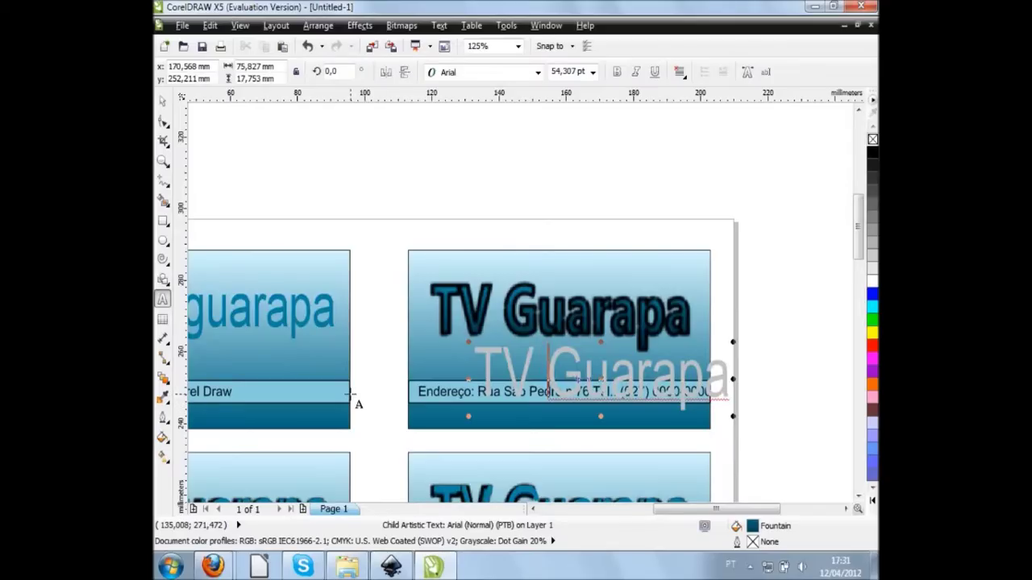
click(391, 567)
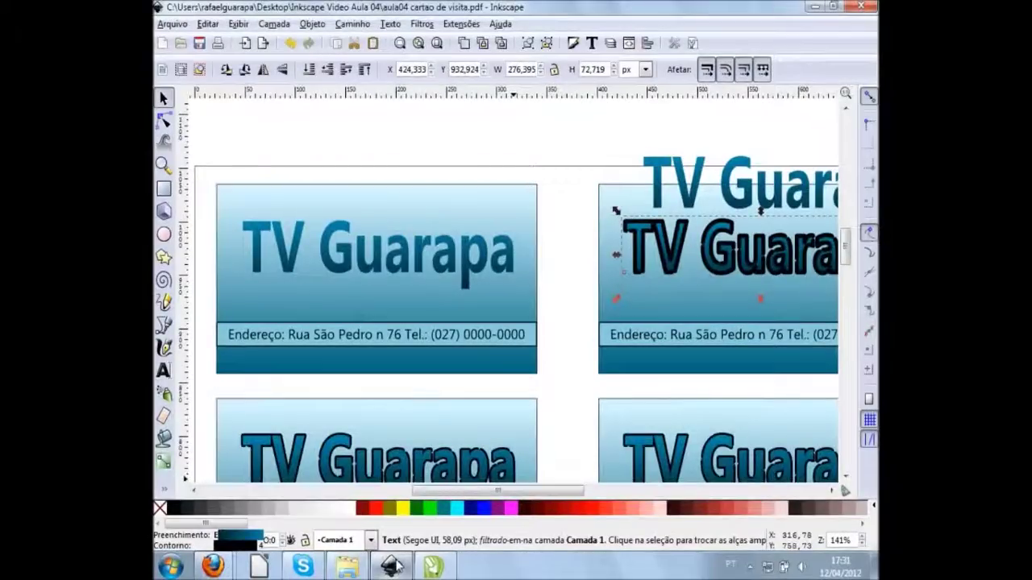
click(172, 23)
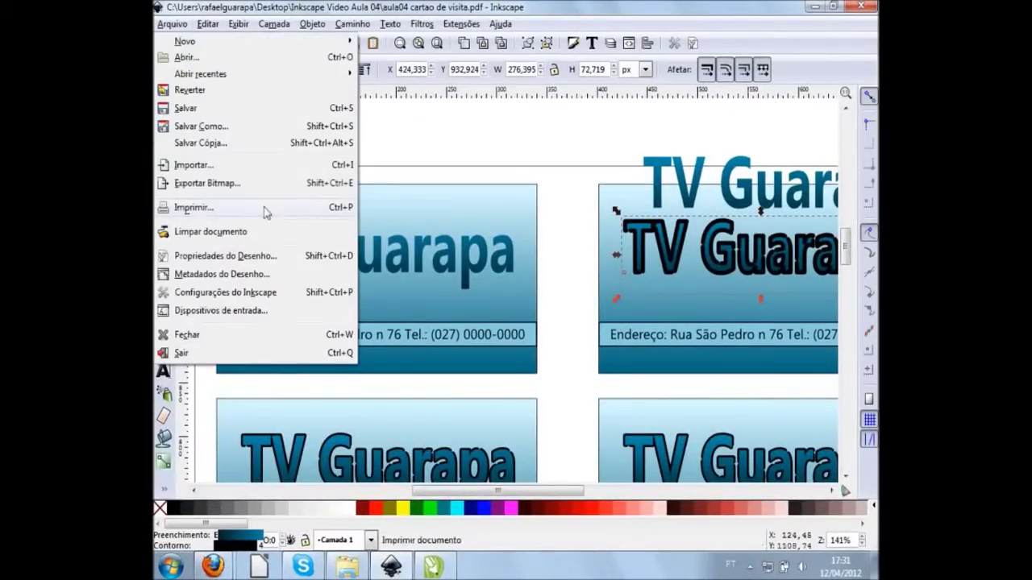
click(594, 315)
click(433, 567)
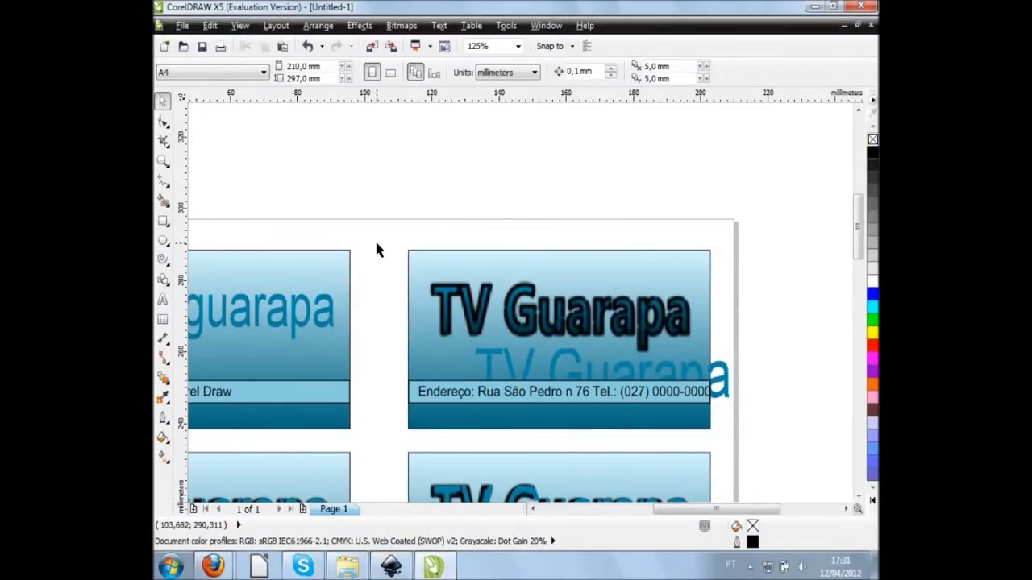
Import cartao01.png as a 90 × 50 mm bitmap onto the page and zoom out to 62%.
key(ctrl+i)
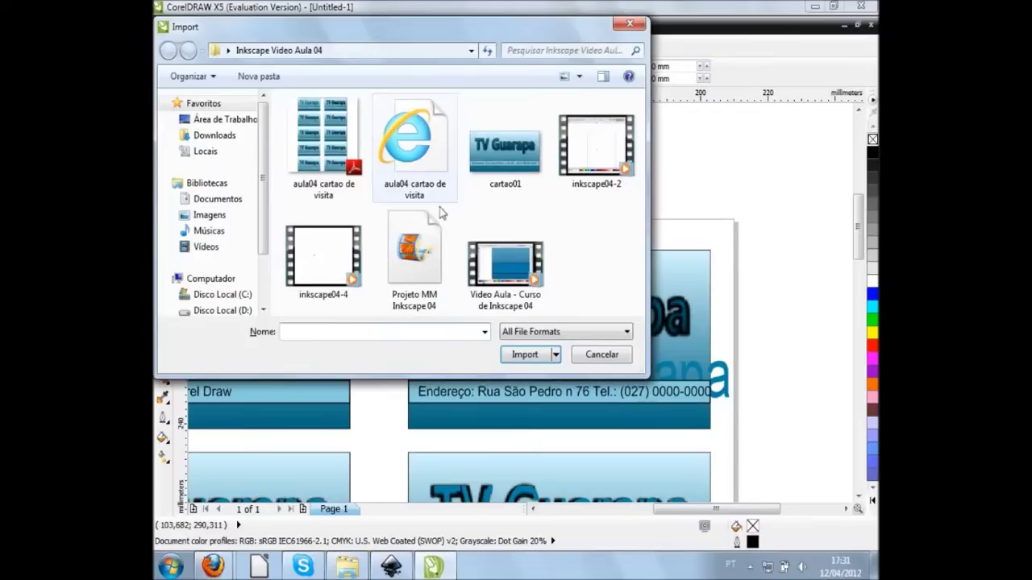
click(520, 146)
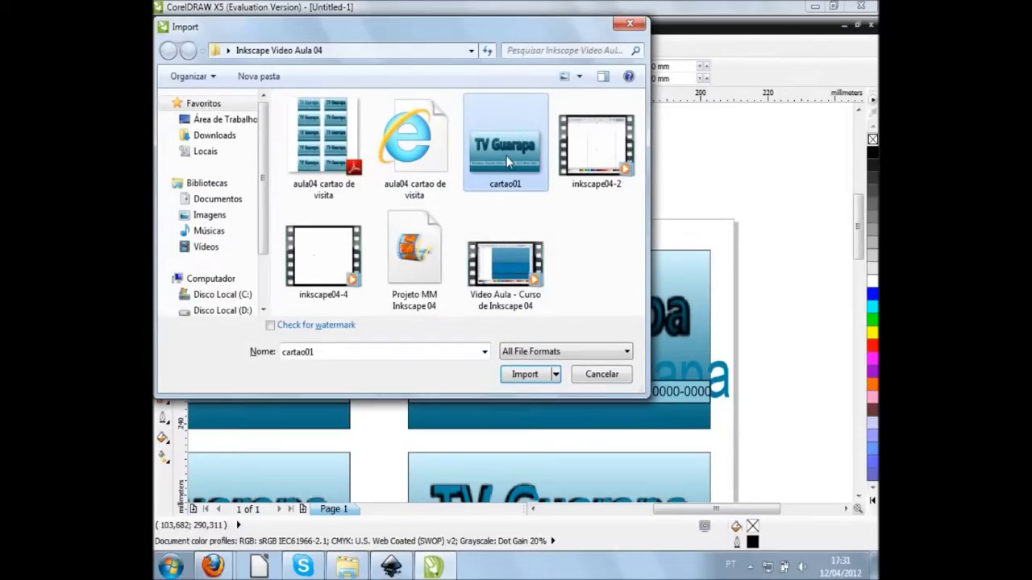
click(516, 375)
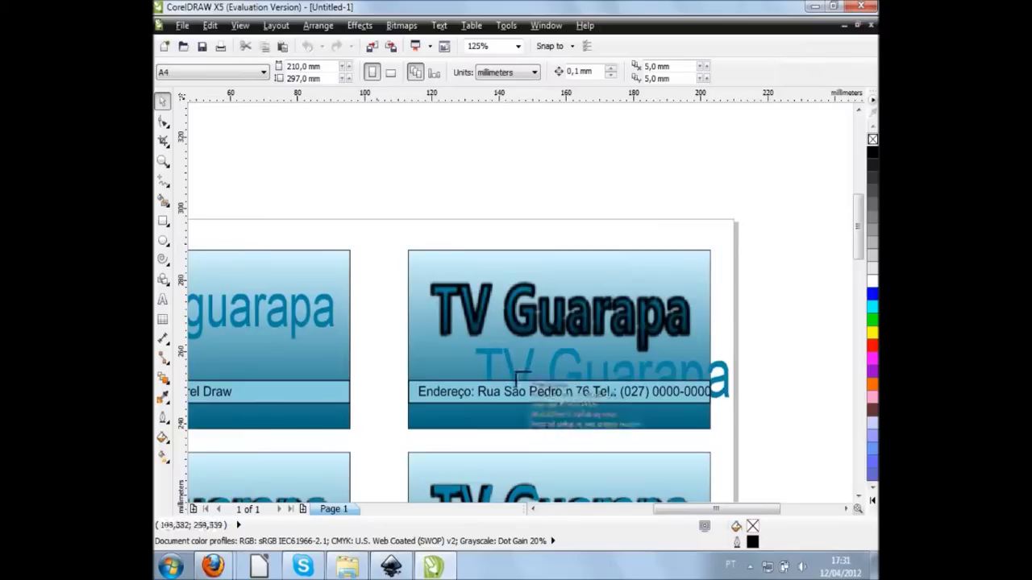
click(495, 175)
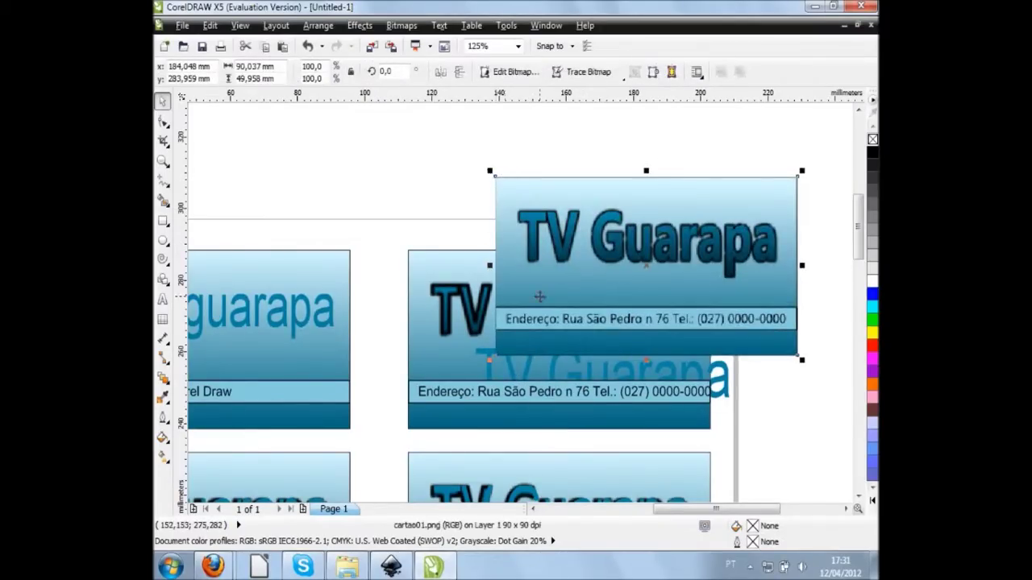
scroll(675, 293, right, 1)
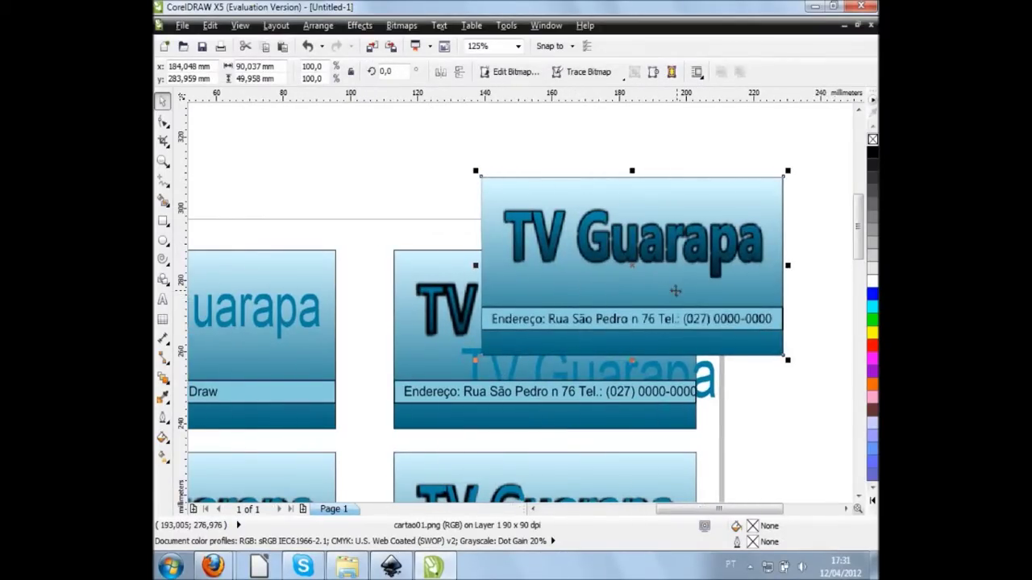
scroll(587, 252, down, 1)
scroll(621, 300, down, 1)
scroll(620, 300, up, 1)
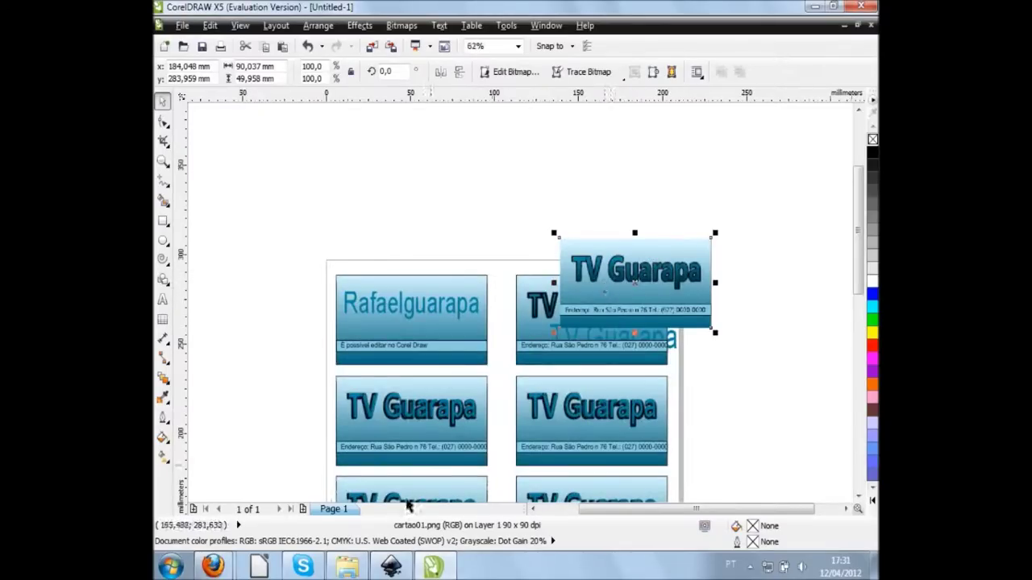
Switch to Inkscape and back, then put the cartao01 bitmap into rotate and skew mode.
click(391, 566)
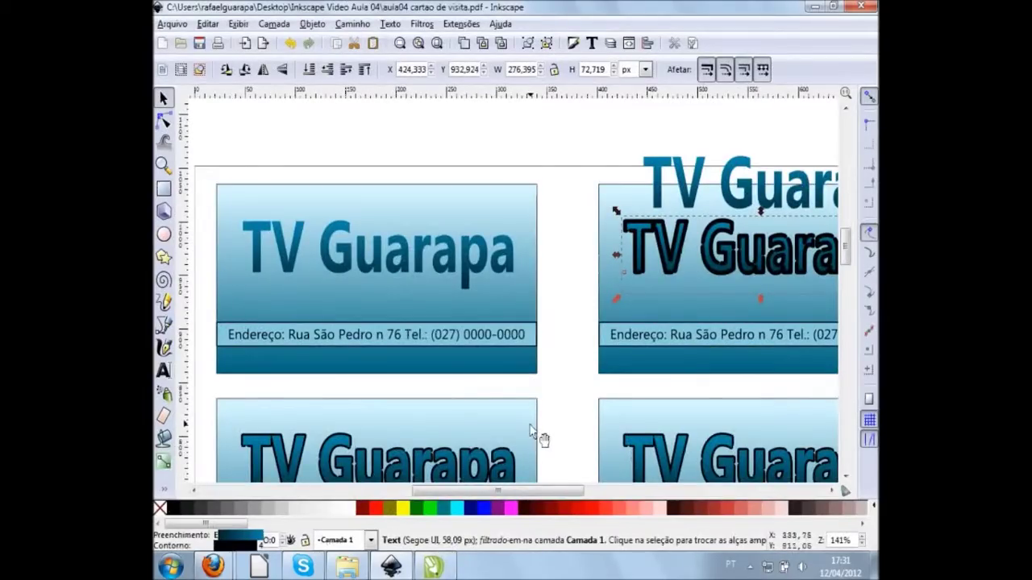
click(433, 567)
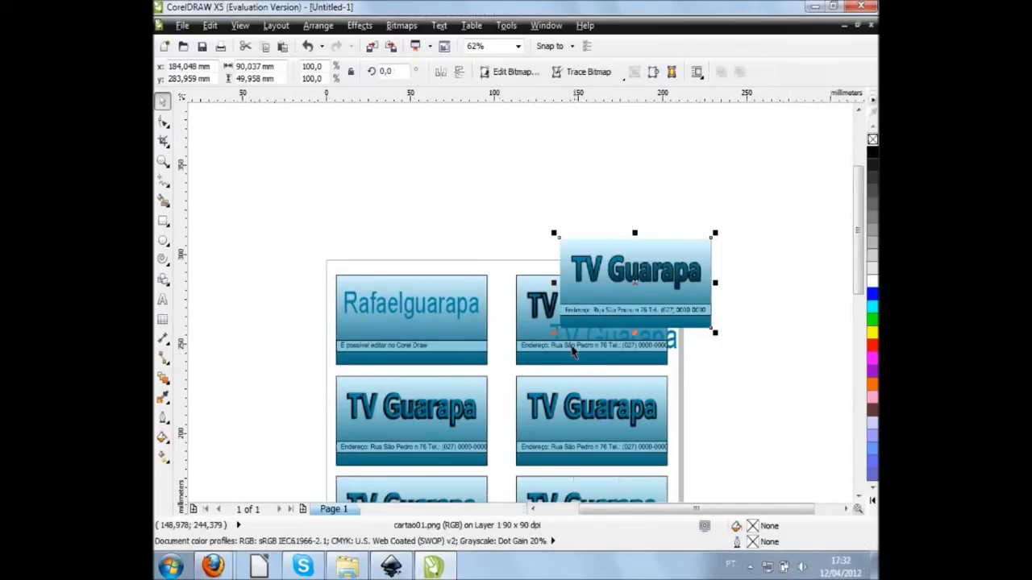
click(637, 287)
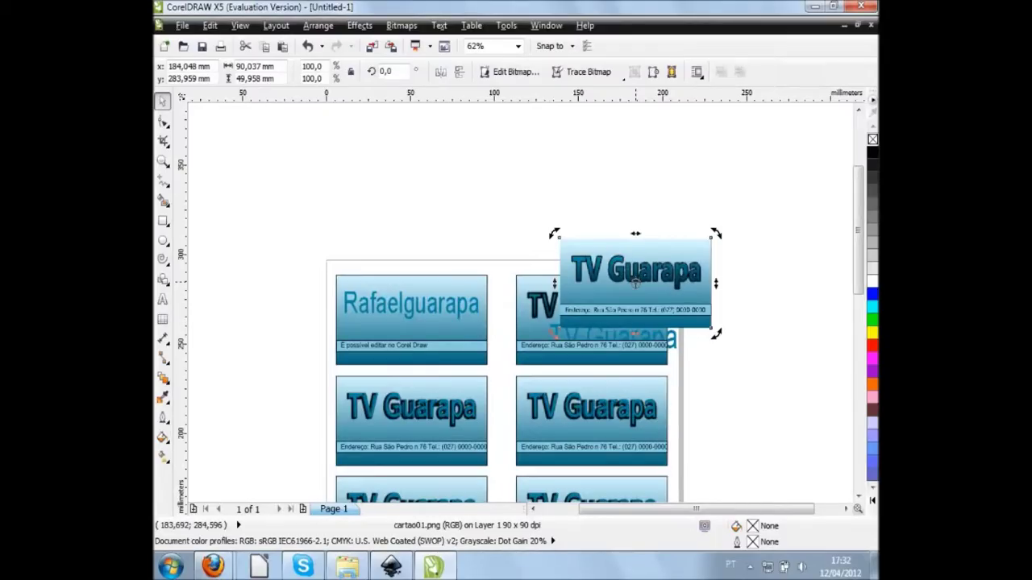
Select everything on the CorelDRAW page with Ctrl+A and delete it.
key(ctrl+a)
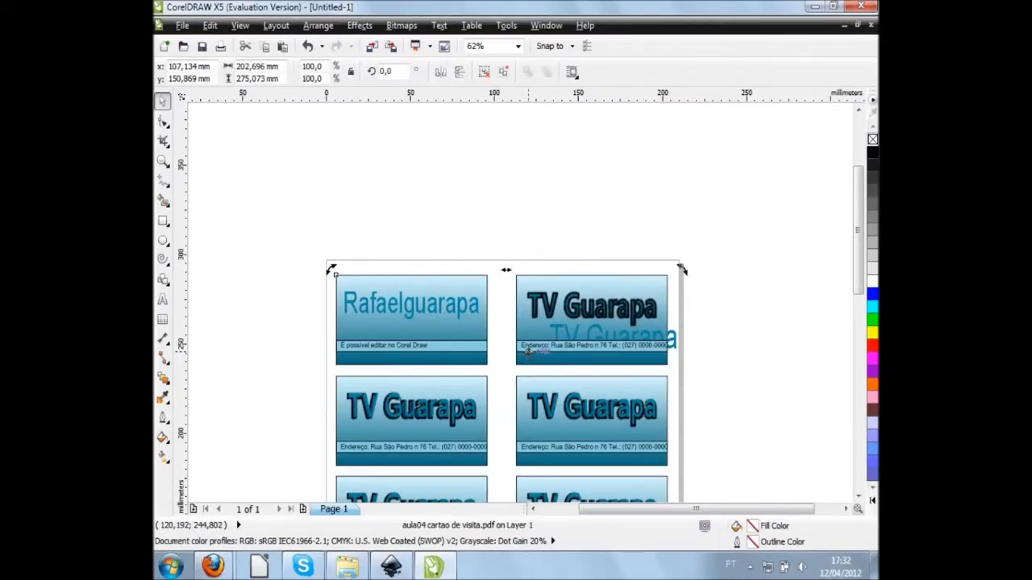
key(Delete)
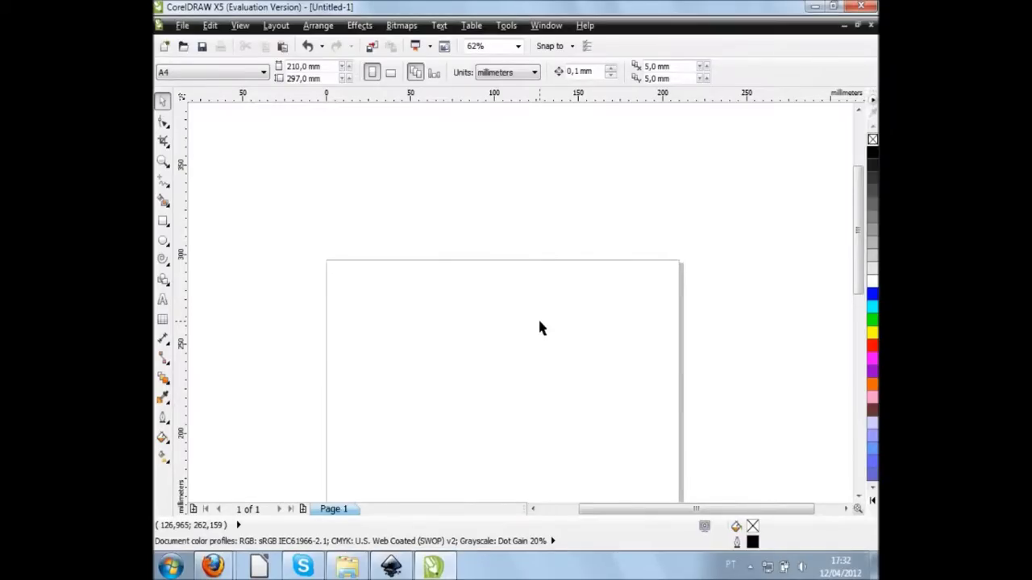
click(392, 568)
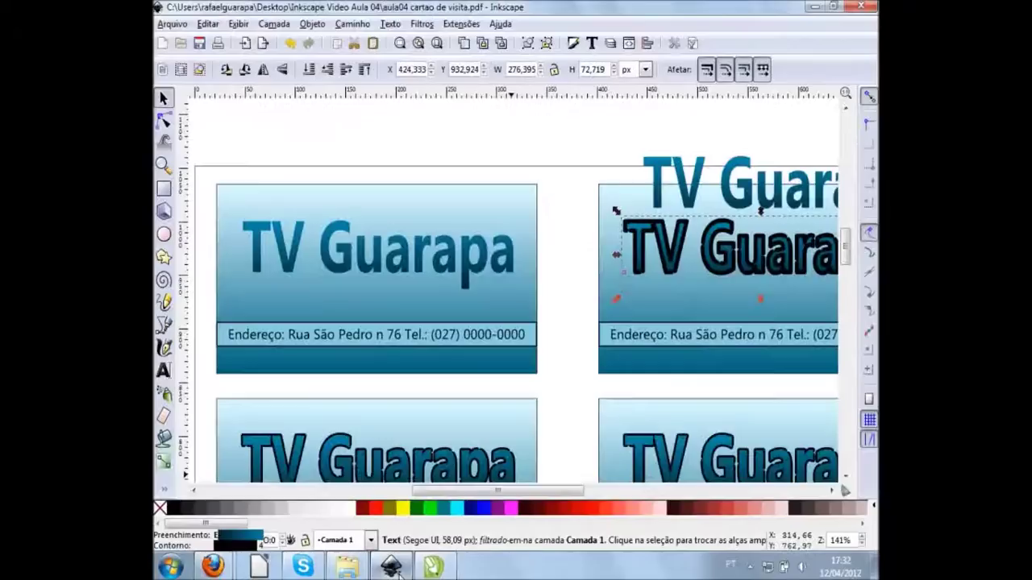